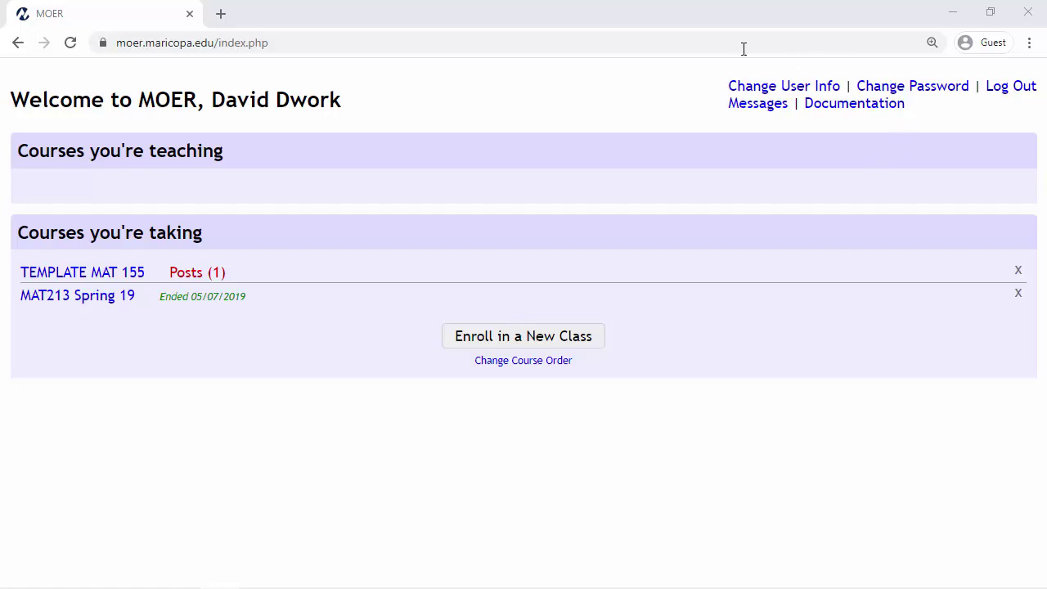
- Enable e-mail notification for new messages in the user profile and save the updated profile
click(783, 87)
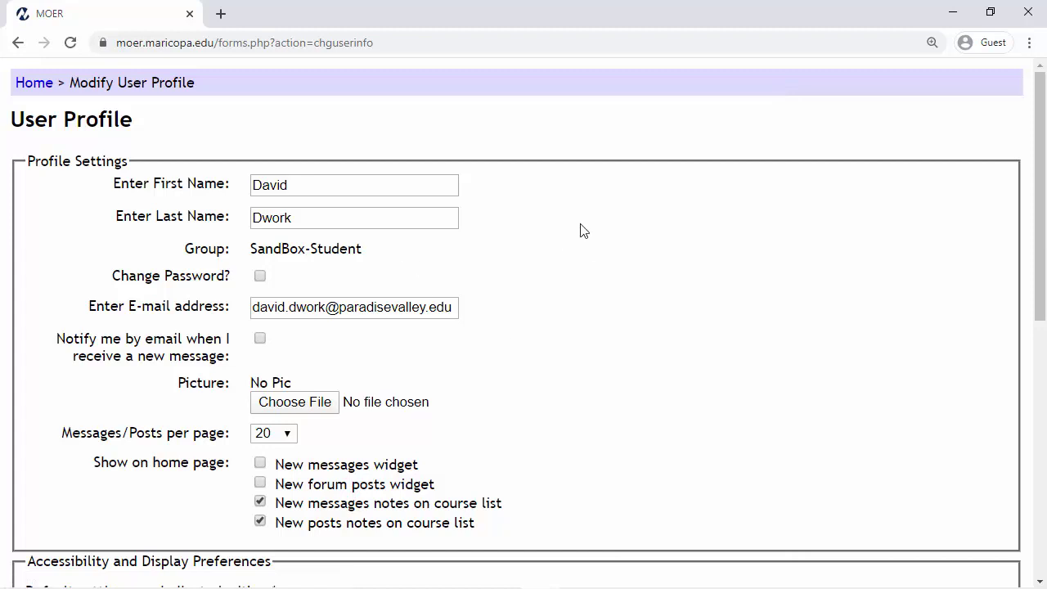
click(377, 306)
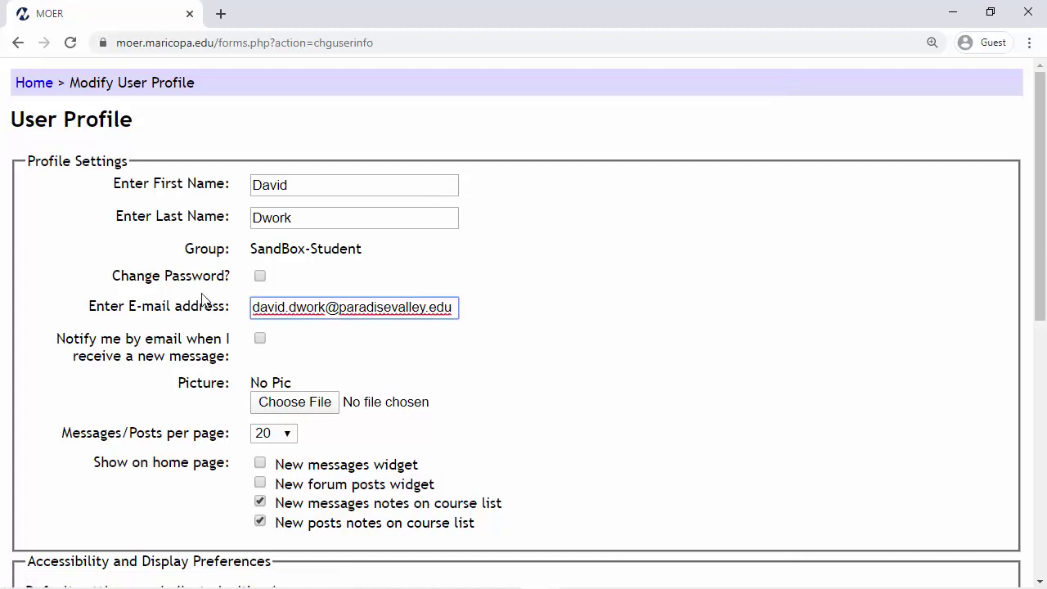
click(261, 339)
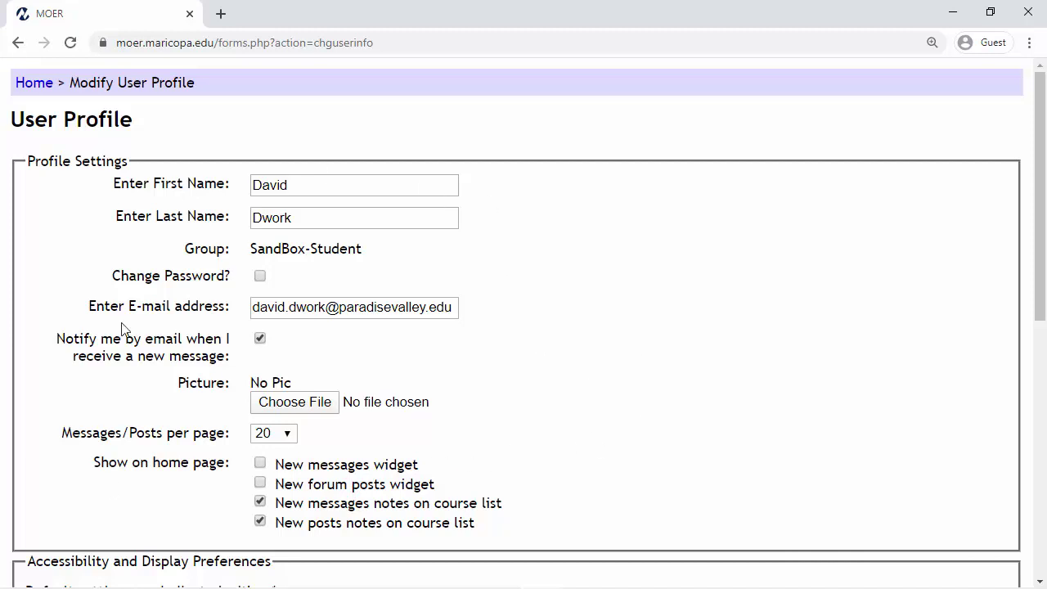
scroll(478, 417, down, 2)
scroll(358, 238, up, 1)
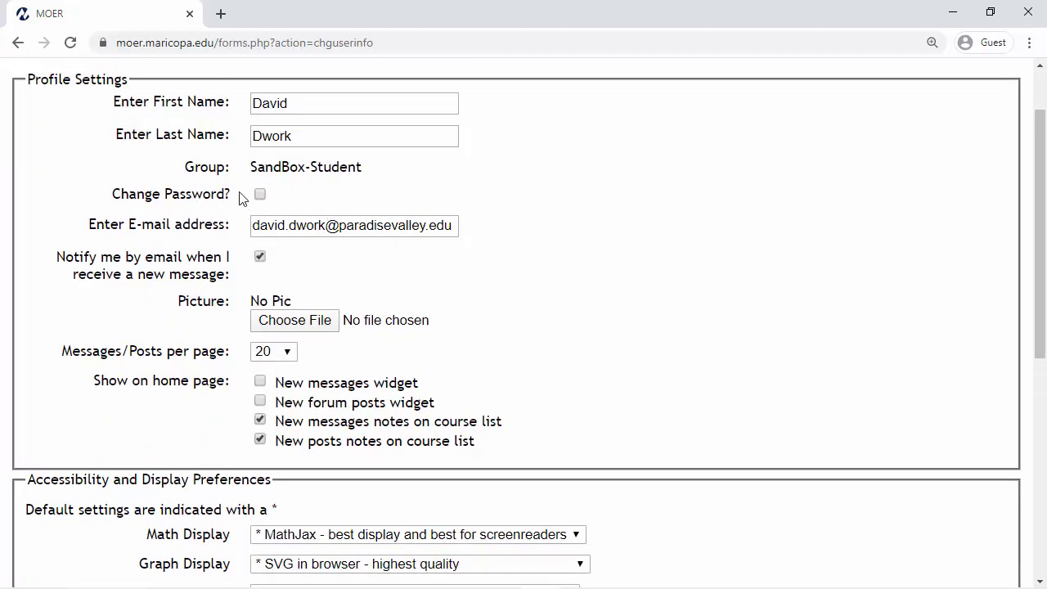
scroll(731, 493, down, 5)
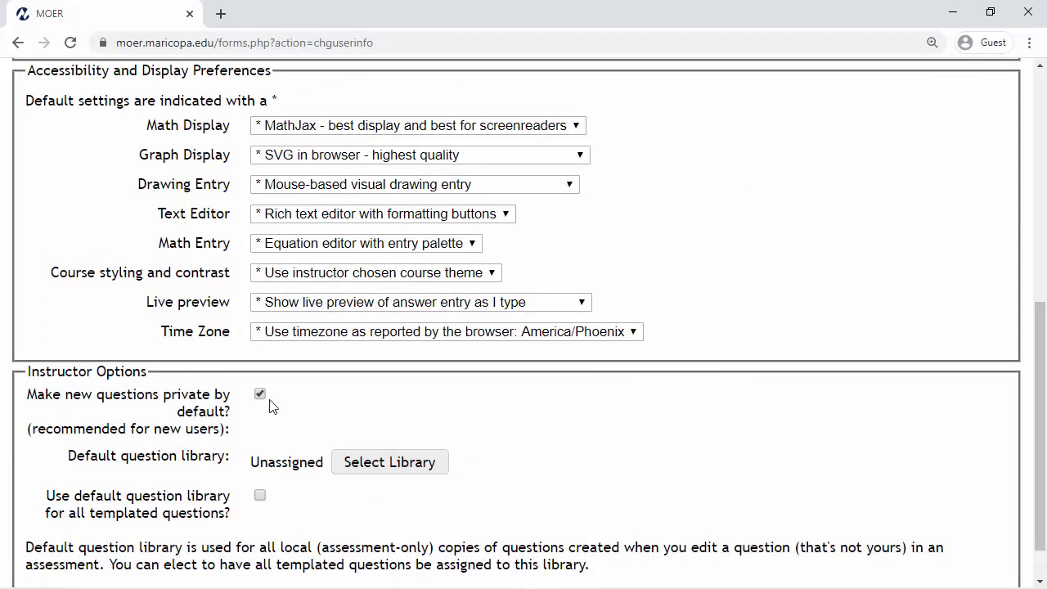
scroll(519, 463, down, 1)
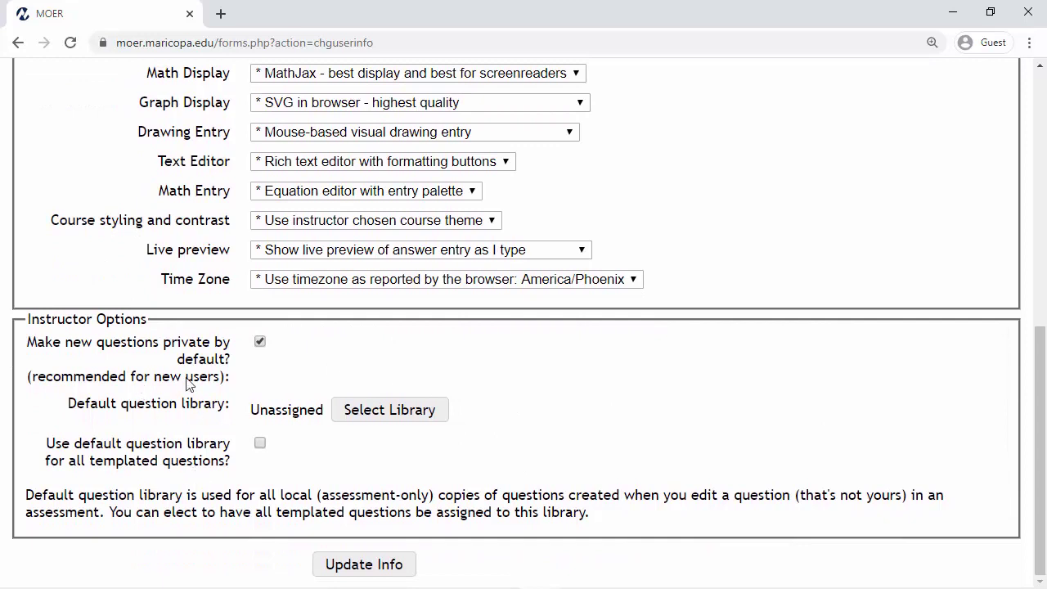
click(353, 563)
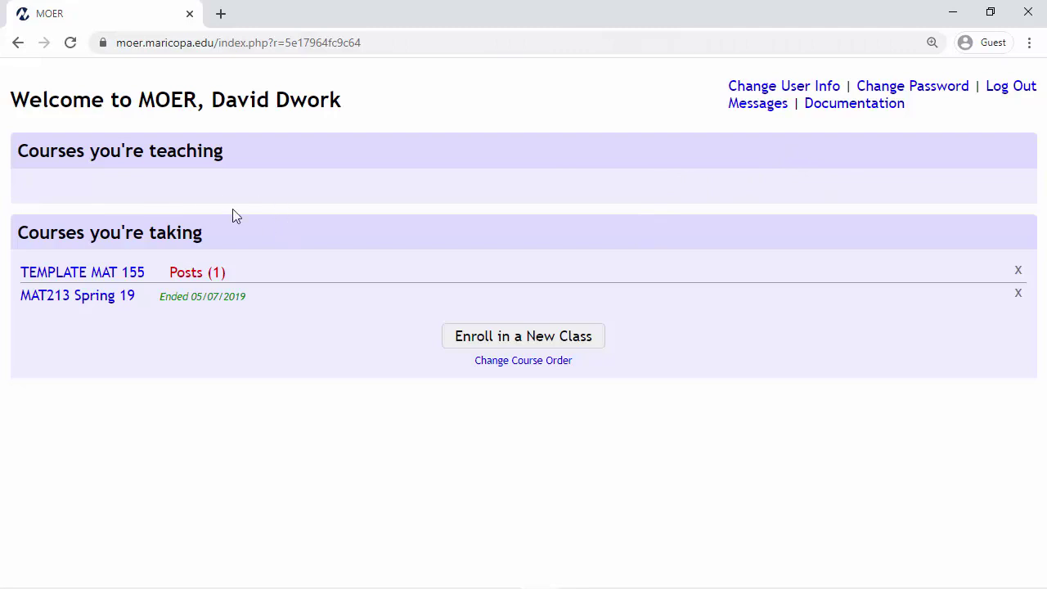
- Open the TEMPLATE MAT 155 course and review the assignments due on January 15 in its calendar
click(112, 278)
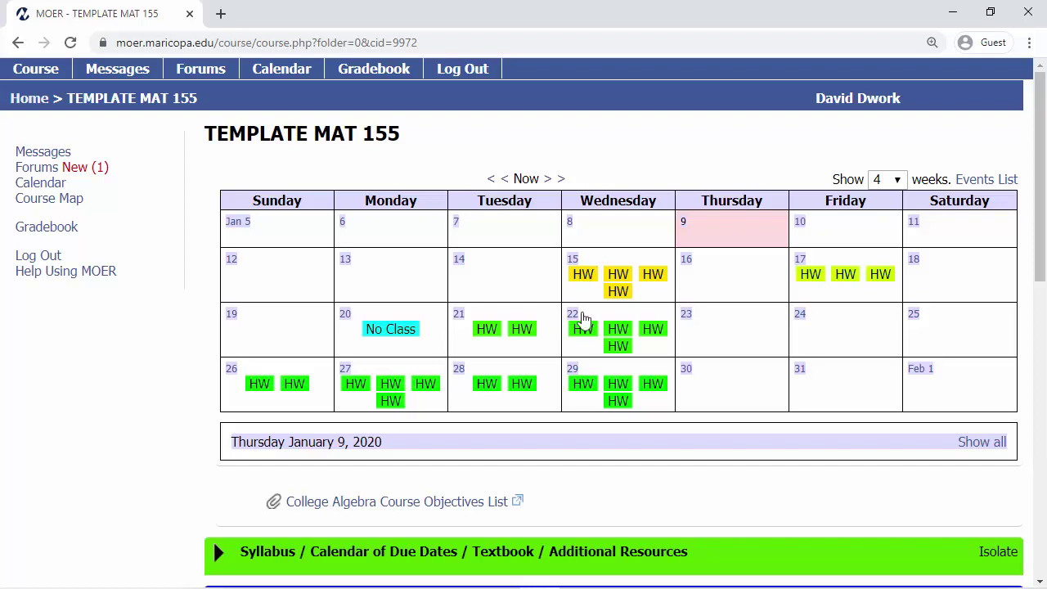
click(642, 296)
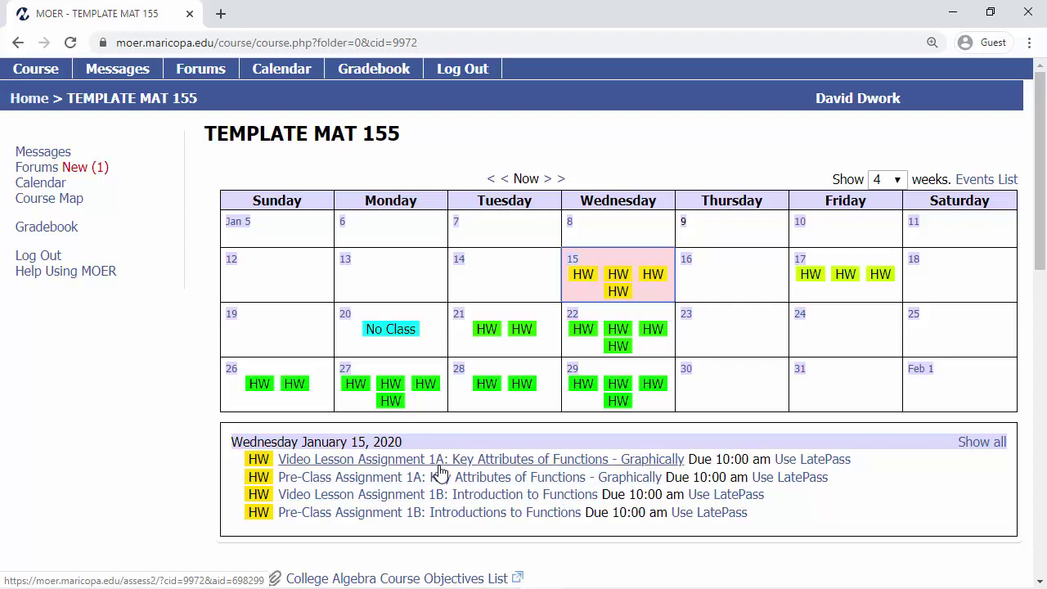
scroll(401, 473, down, 2)
scroll(401, 416, up, 1)
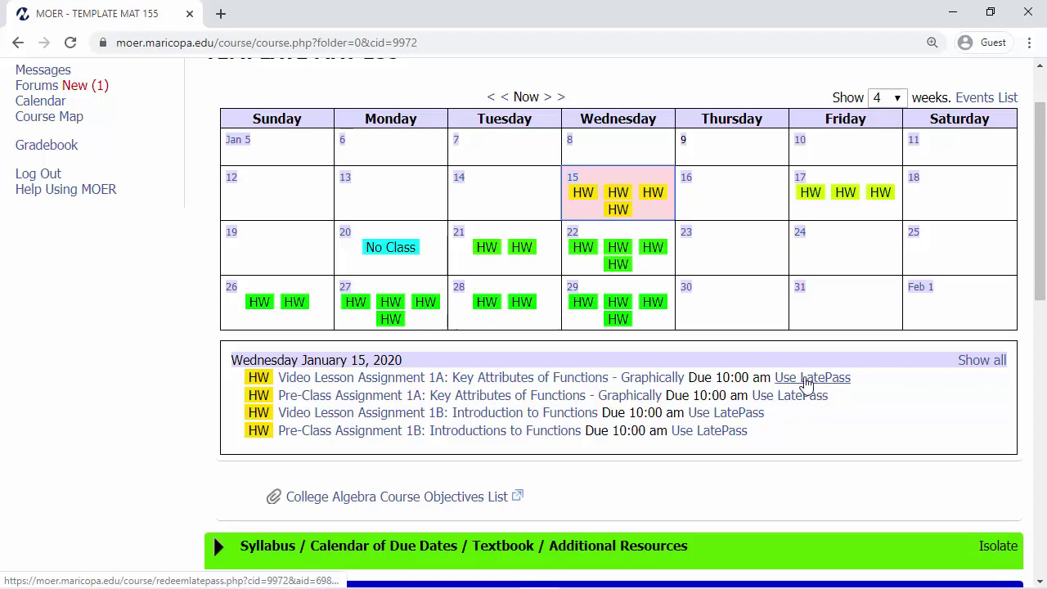
scroll(482, 397, down, 2)
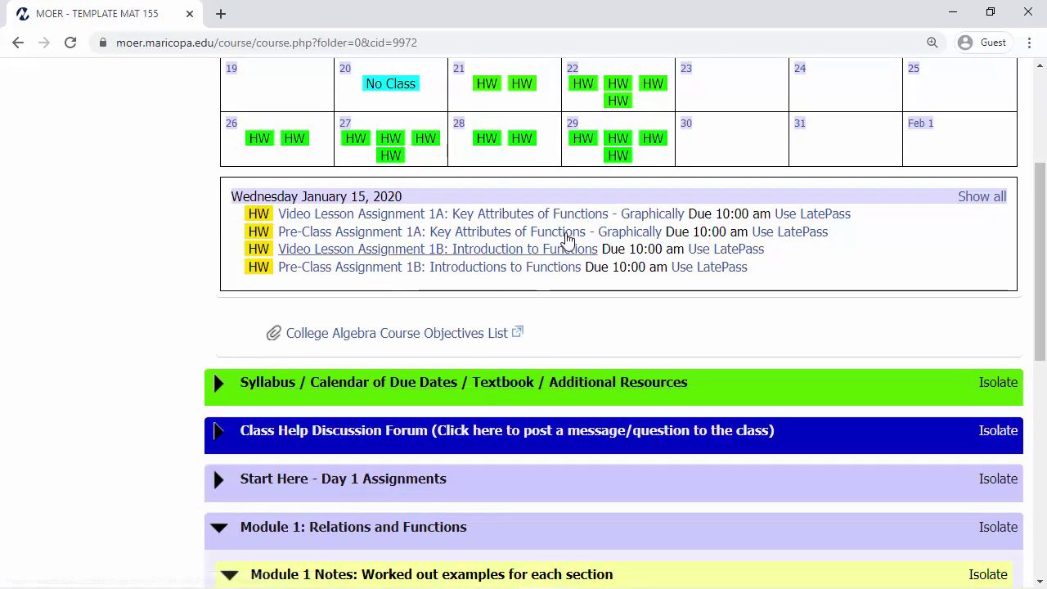
scroll(585, 280, down, 1)
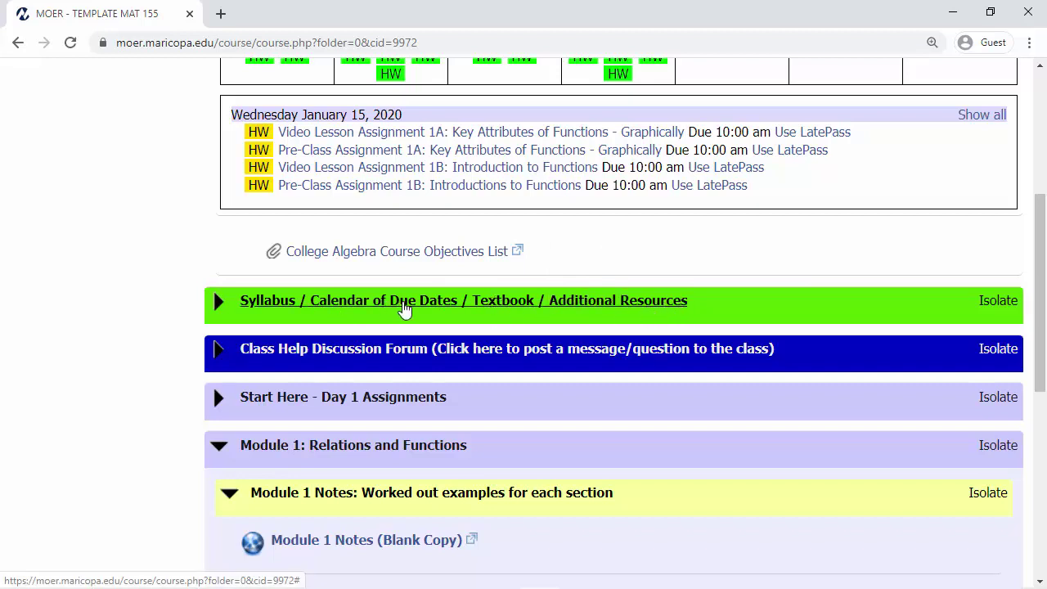
- Review the textbook options under Purchase Textbook in the syllabus and resources section, and collapse the section again
click(404, 309)
scroll(404, 310, down, 1)
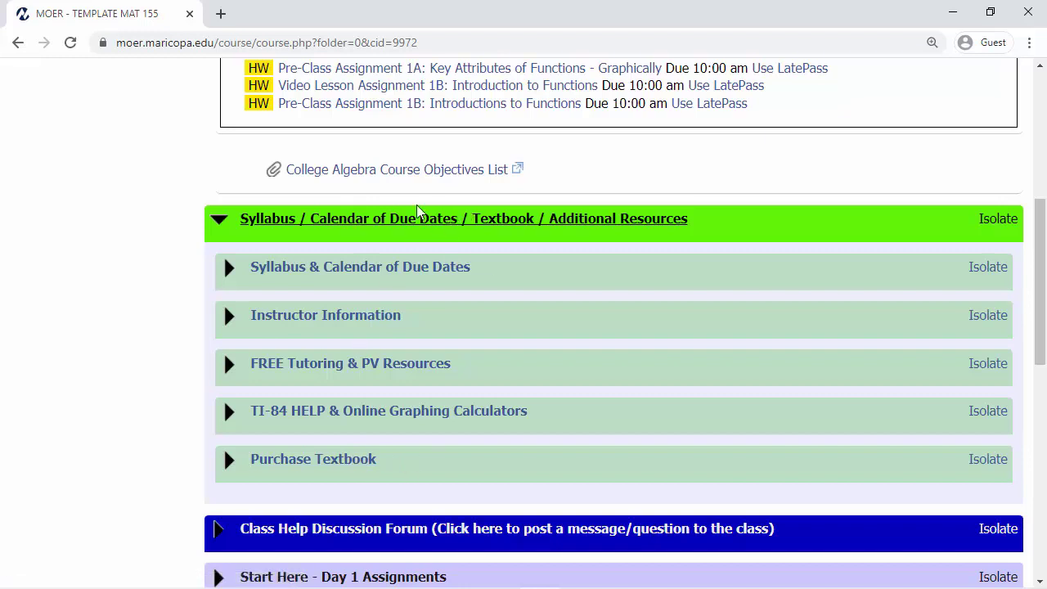
click(313, 466)
scroll(514, 390, down, 4)
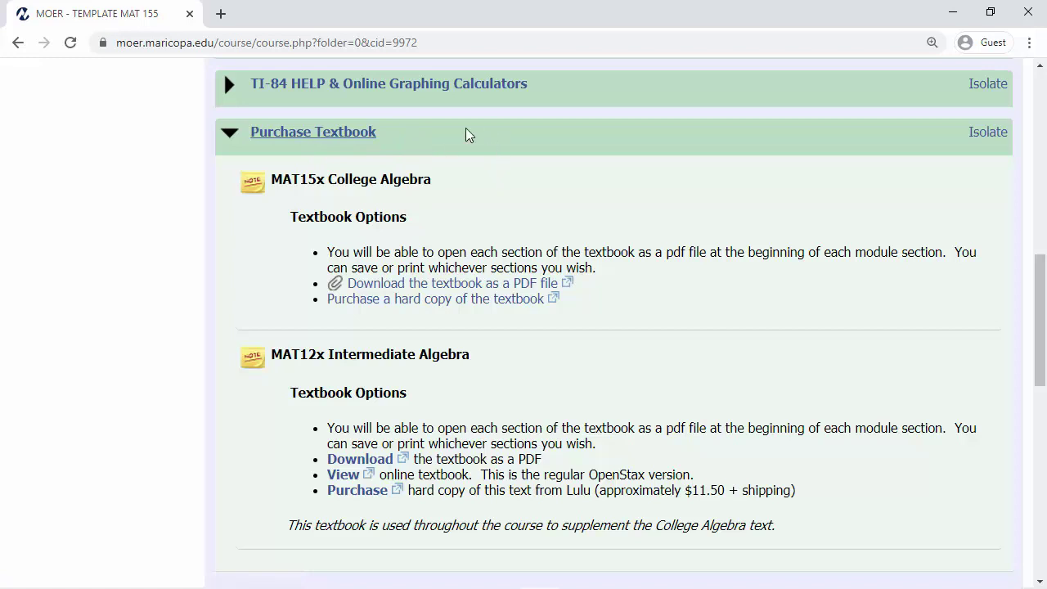
click(361, 133)
scroll(563, 175, up, 4)
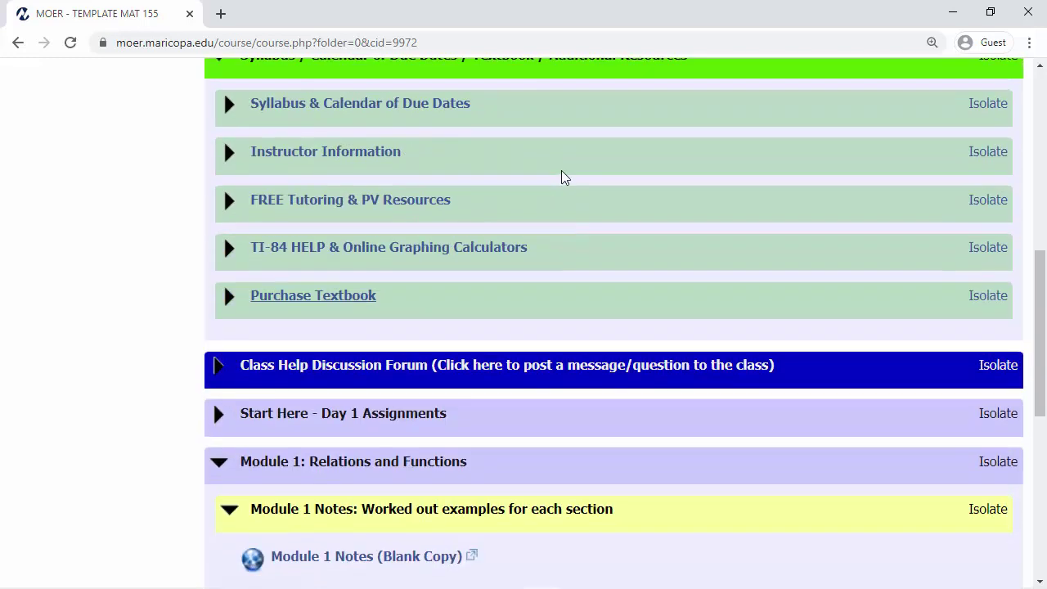
click(383, 232)
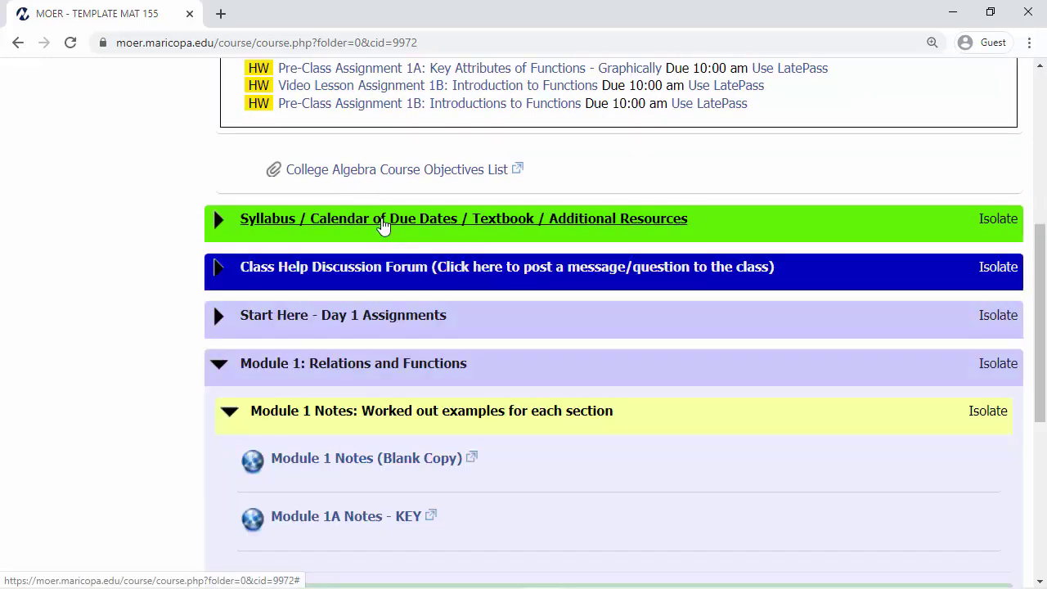
- Expand Start Here - Day 1 Assignments, check the Course Format Video Assignment's completion status and start that assignment
click(355, 325)
scroll(561, 338, down, 1)
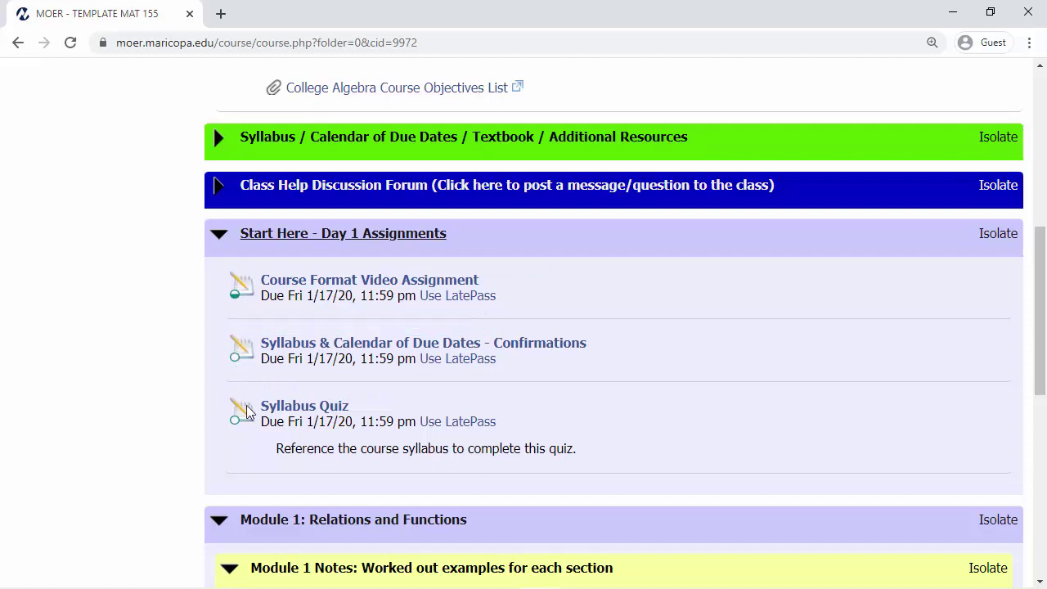
mouse_move(235, 299)
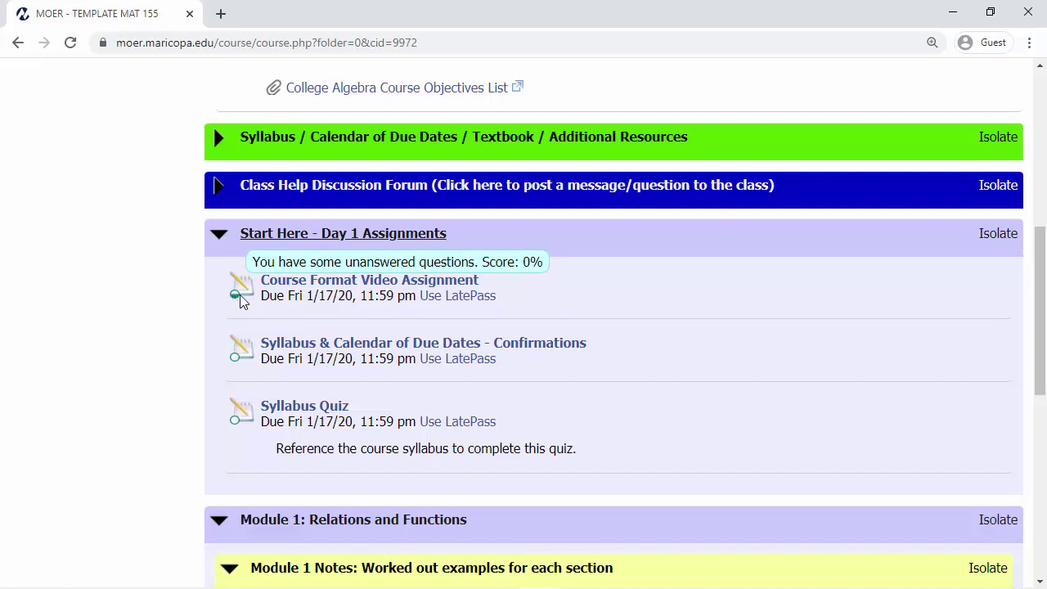
click(380, 282)
click(122, 278)
scroll(685, 411, down, 3)
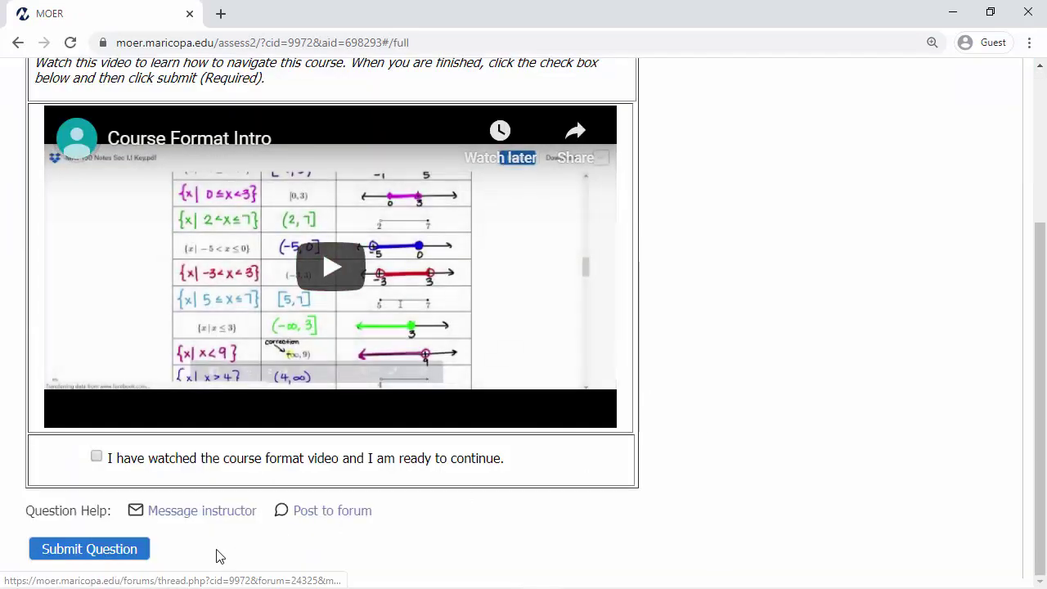
- Confirm that the course format video has been watched and submit the question
click(134, 555)
scroll(133, 547, down, 3)
click(97, 457)
click(108, 543)
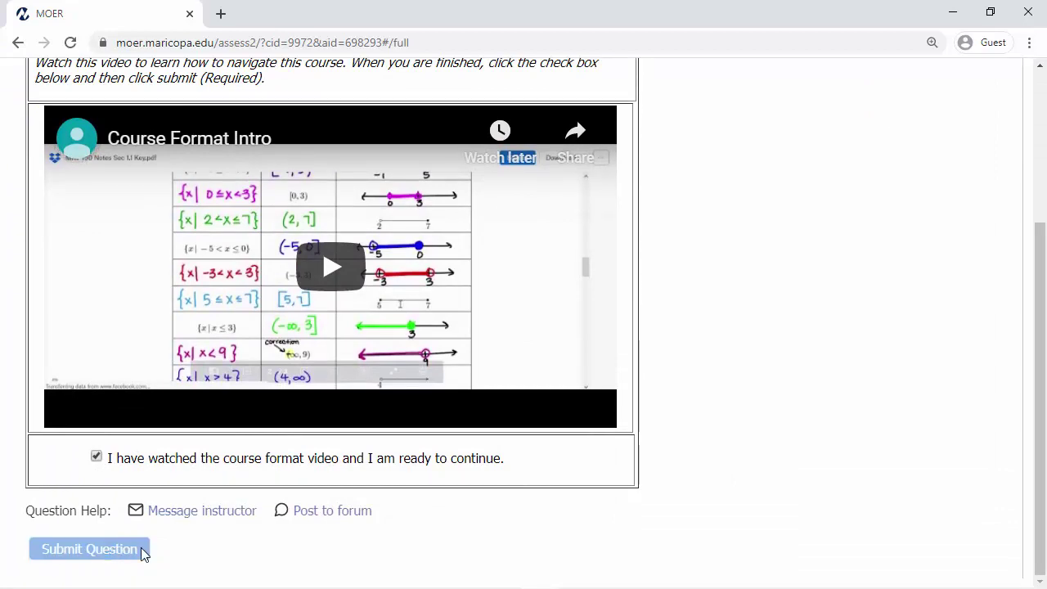
scroll(197, 119, up, 2)
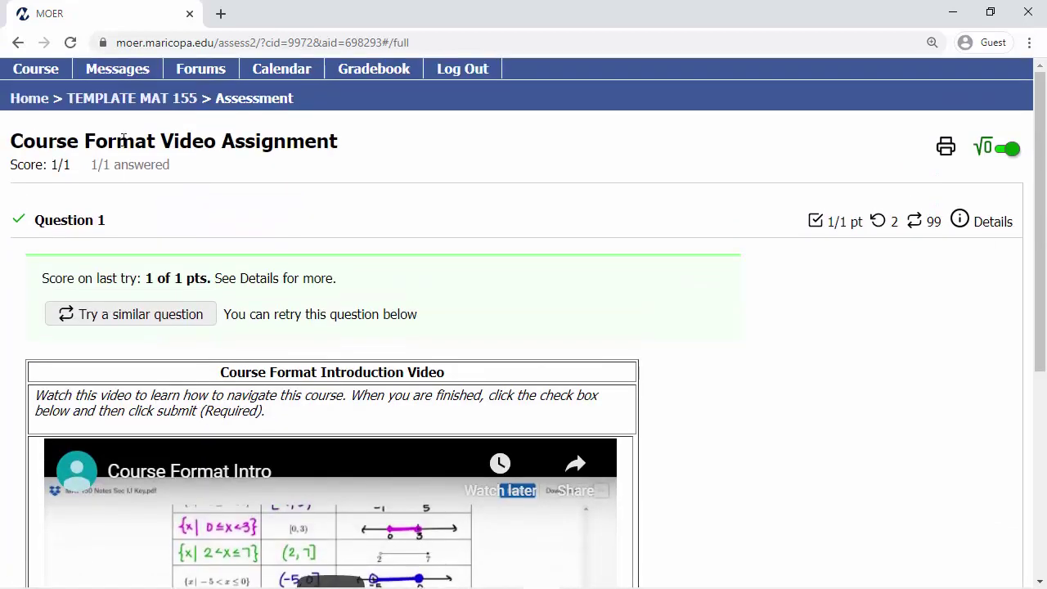
- Return to the TEMPLATE MAT 155 course page and check the Course Format Video Assignment's completion marker
click(125, 103)
scroll(159, 376, down, 7)
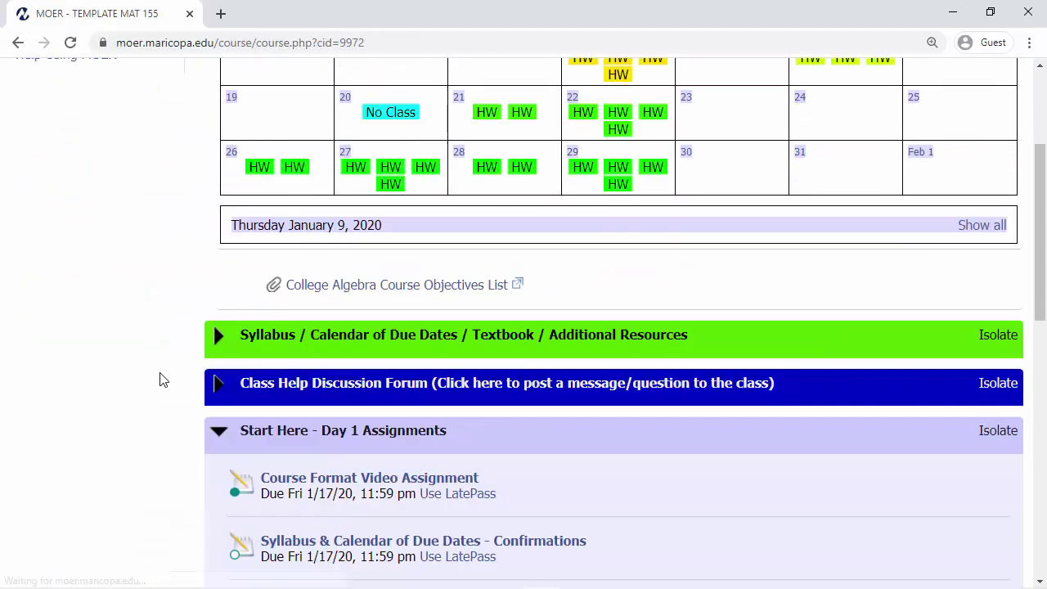
mouse_move(235, 221)
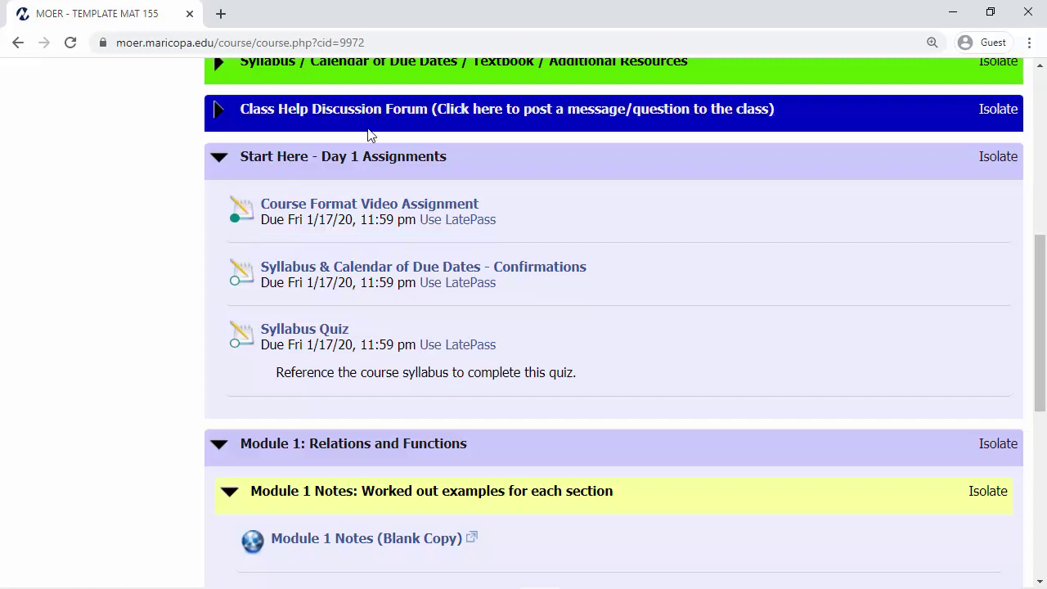
- Collapse the Day 1 Assignments and Module 1 Notes folders, and show Module 1's list of sections 1A to 1F
click(218, 157)
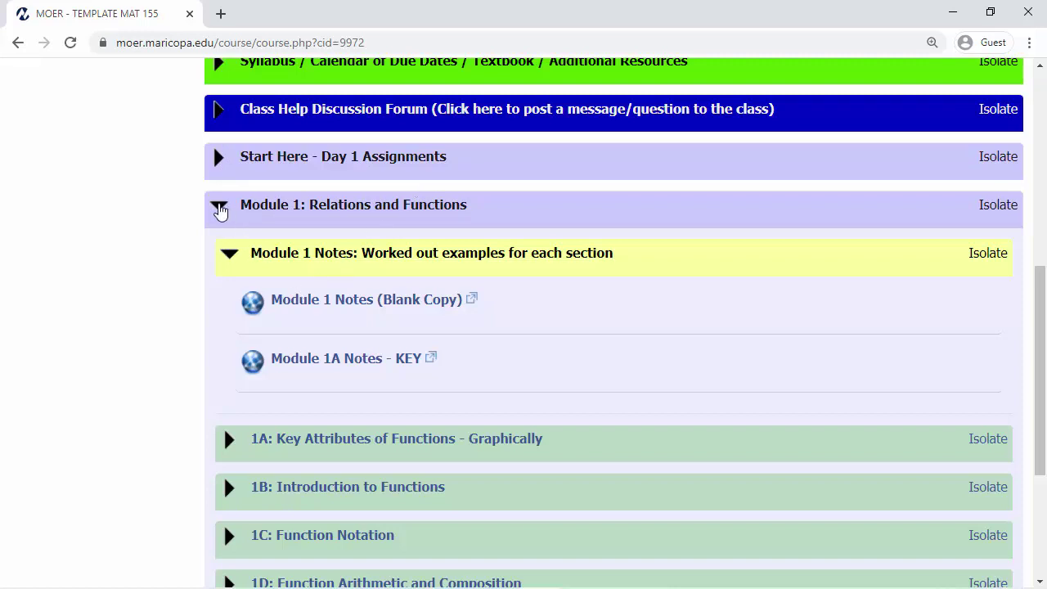
click(227, 255)
click(220, 211)
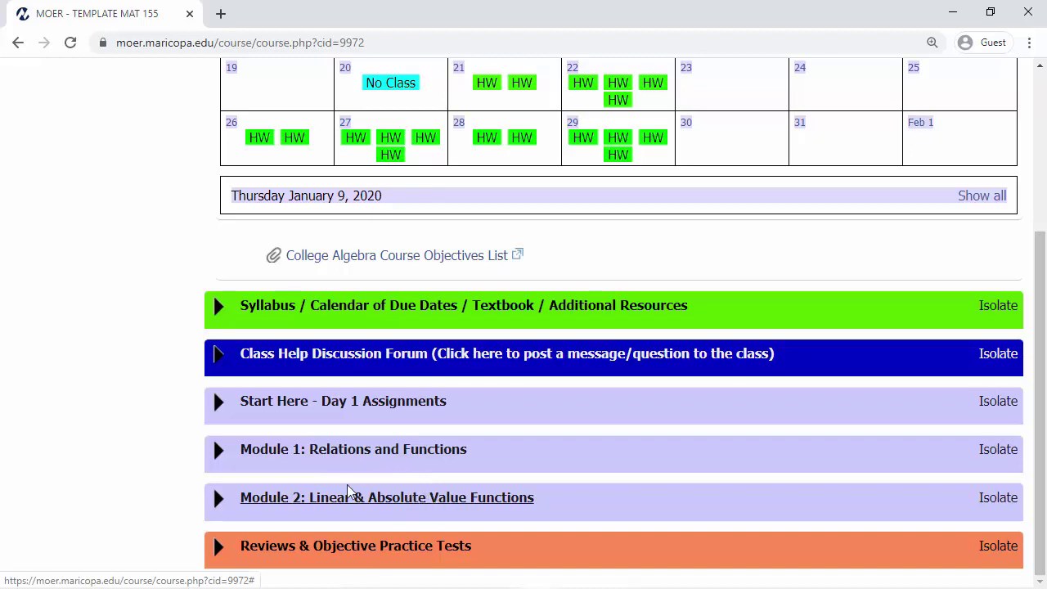
click(313, 449)
scroll(313, 449, down, 3)
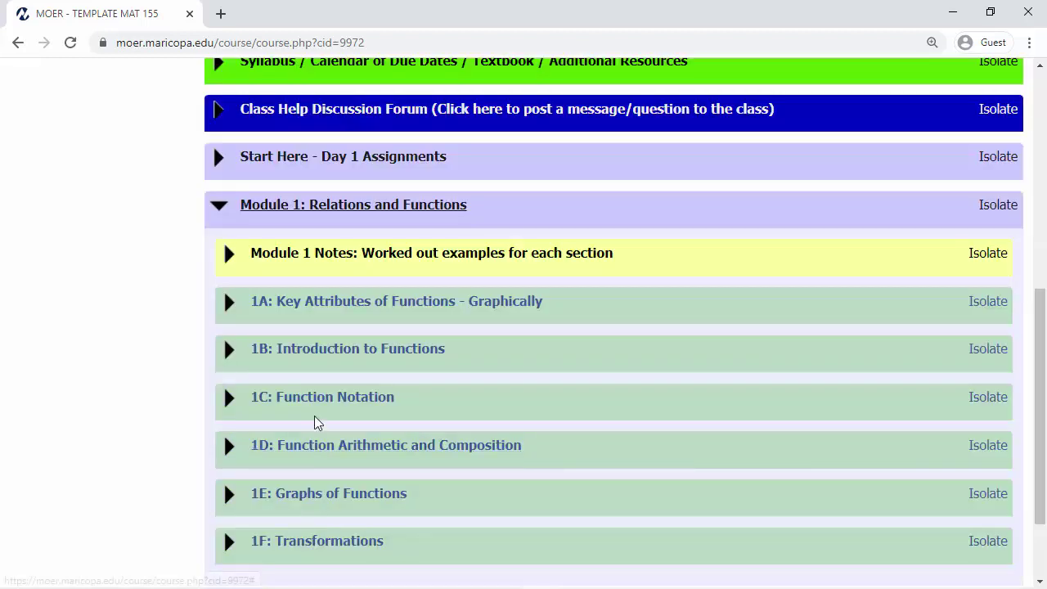
scroll(481, 296, down, 1)
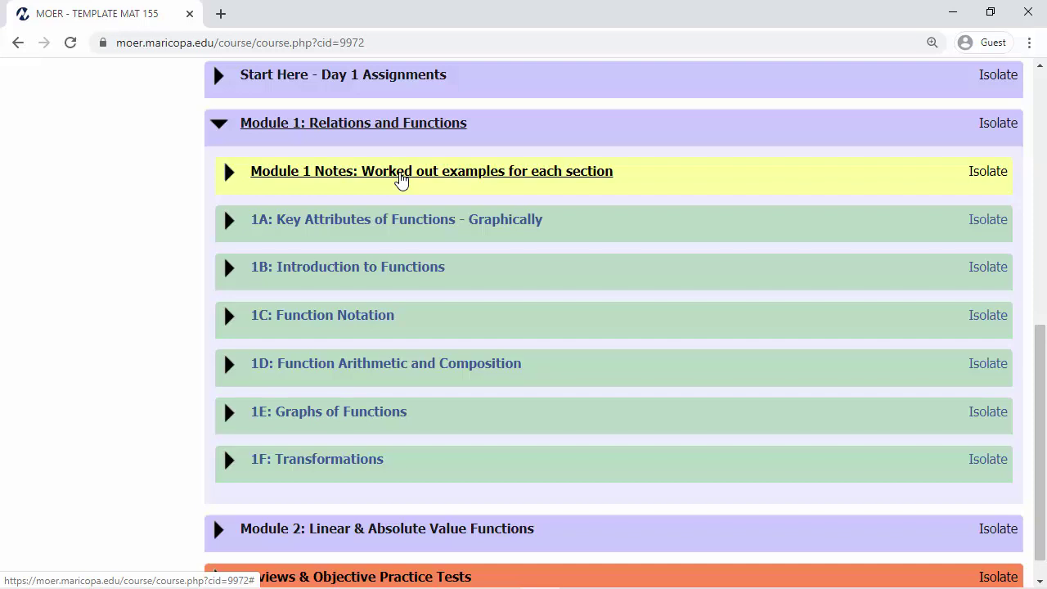
- Open the Module 1A Notes - KEY document from the Module 1 Notes, look through its pages and close it
click(401, 171)
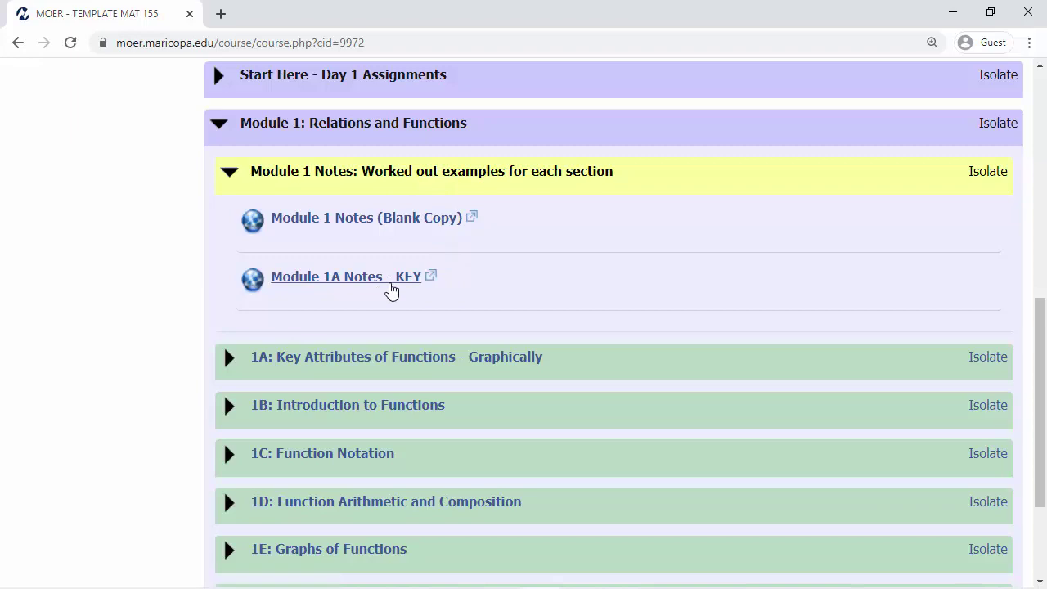
click(390, 287)
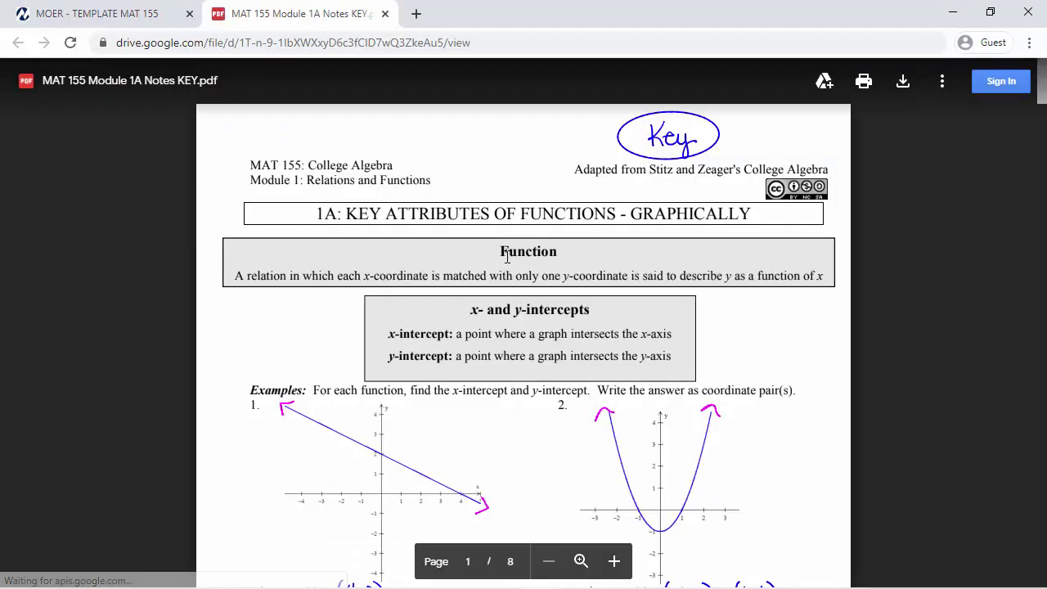
scroll(499, 260, down, 5)
scroll(504, 259, down, 15)
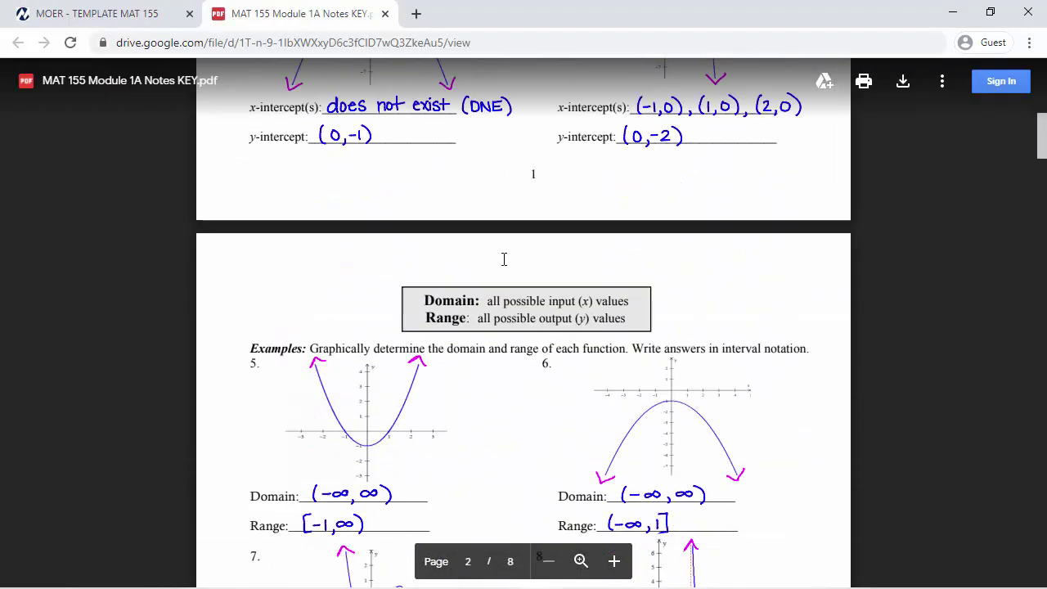
scroll(491, 263, down, 15)
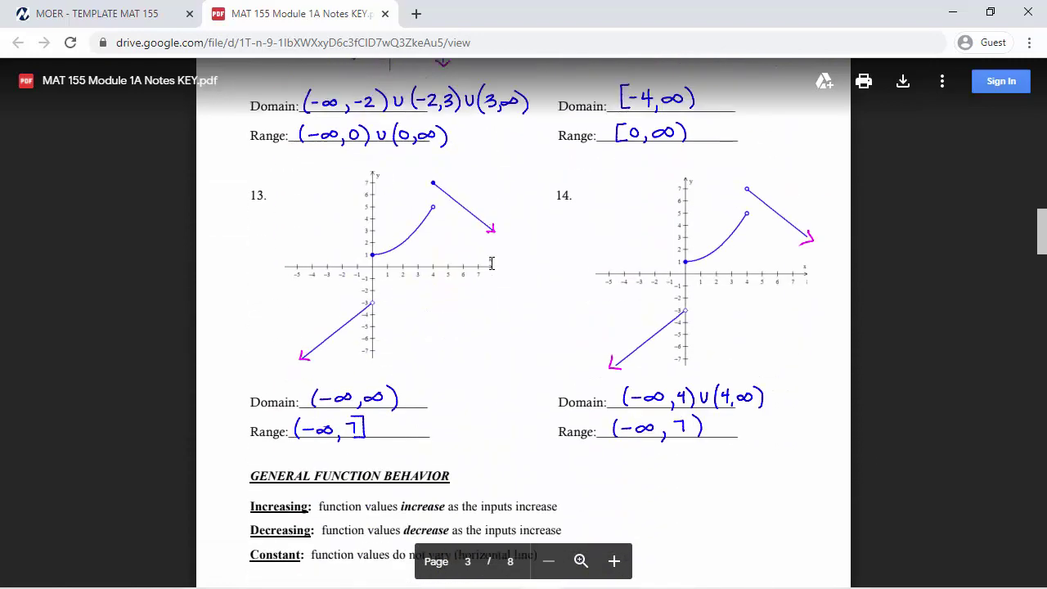
scroll(490, 269, down, 5)
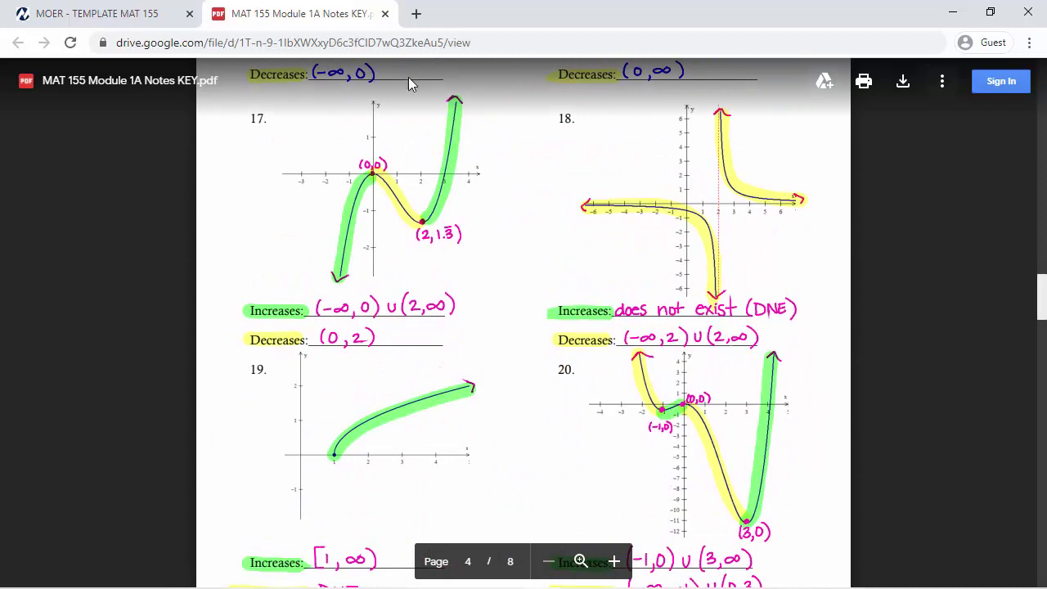
click(388, 14)
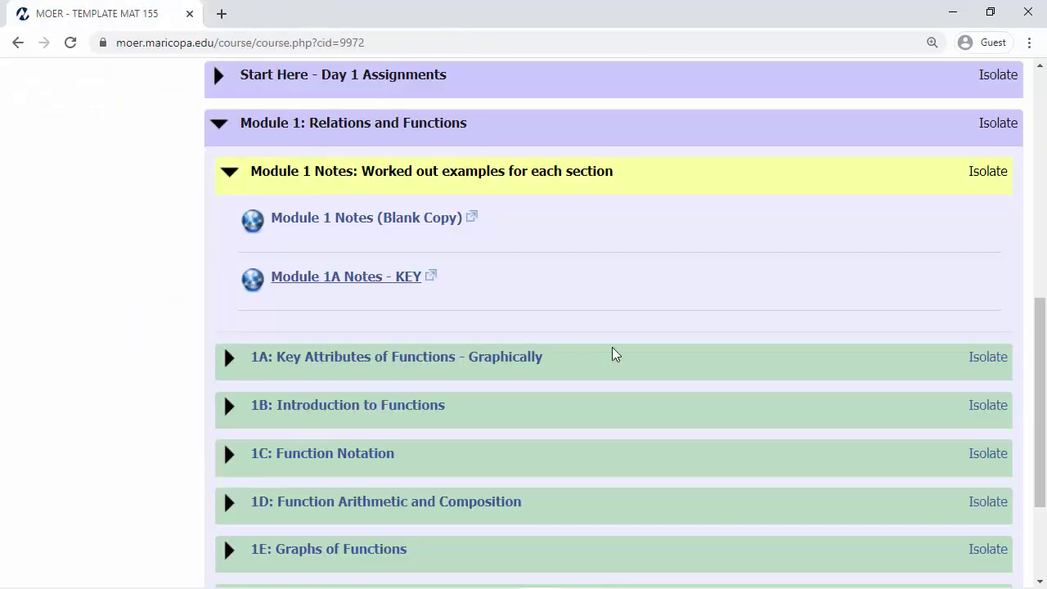
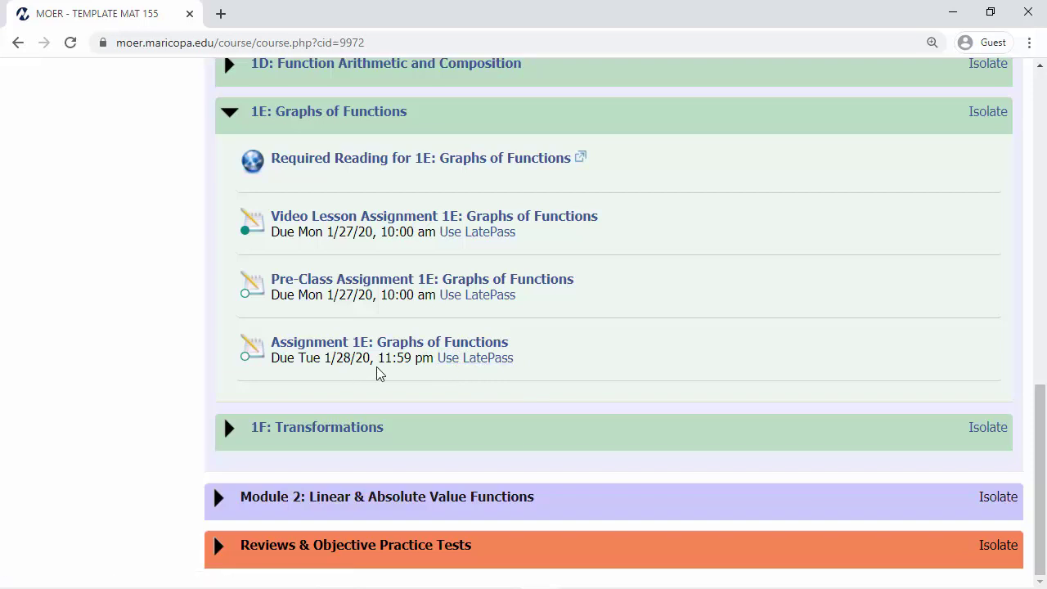
- Redeem a LatePass for Assignment 1E: Graphs of Functions, un-use it, and go back to the assignment in the course list
click(493, 363)
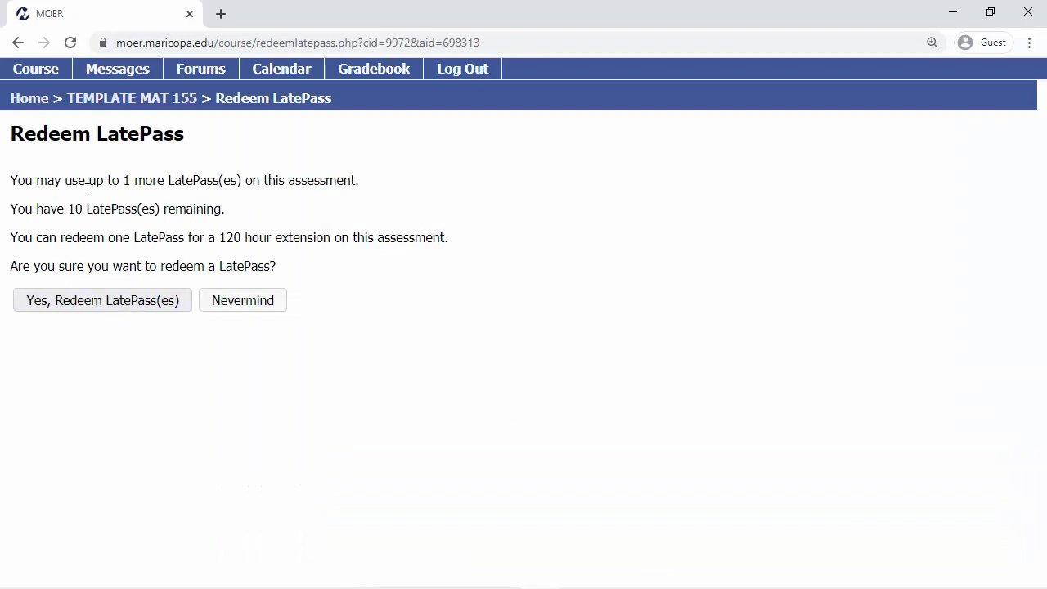
click(129, 301)
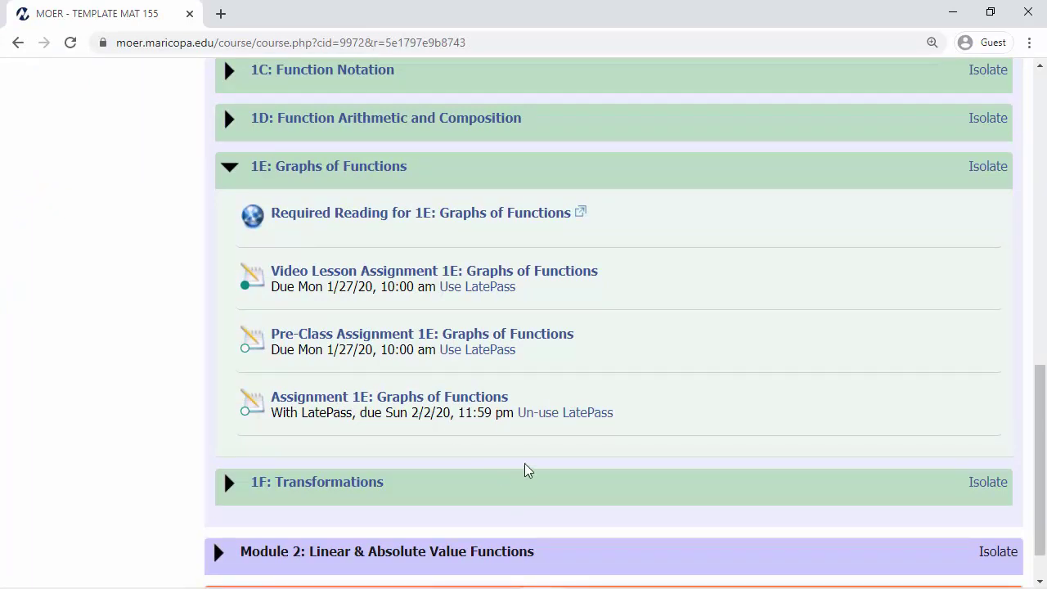
click(537, 418)
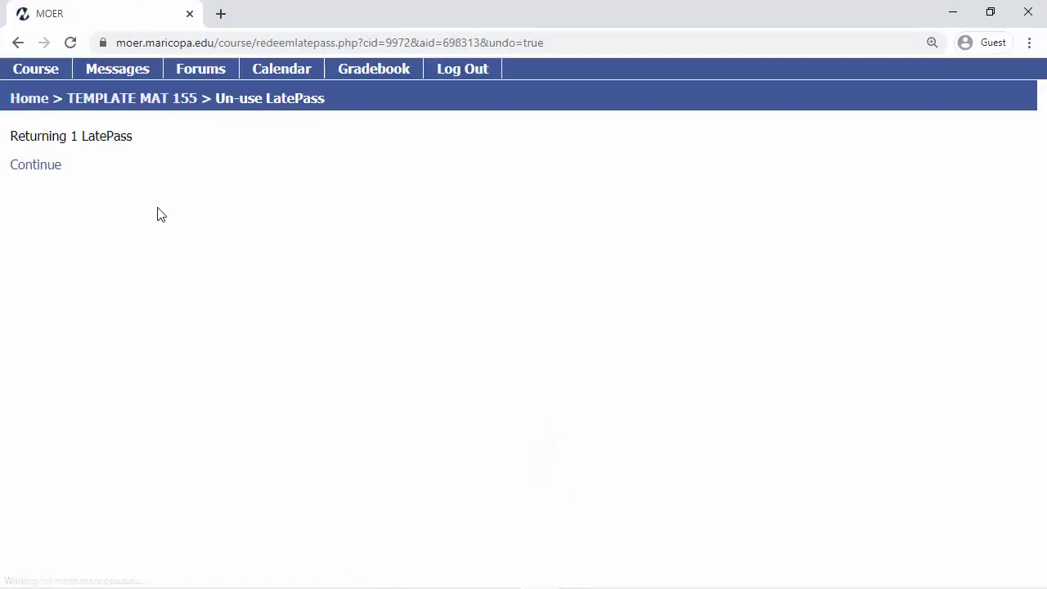
click(47, 167)
scroll(152, 458, down, 15)
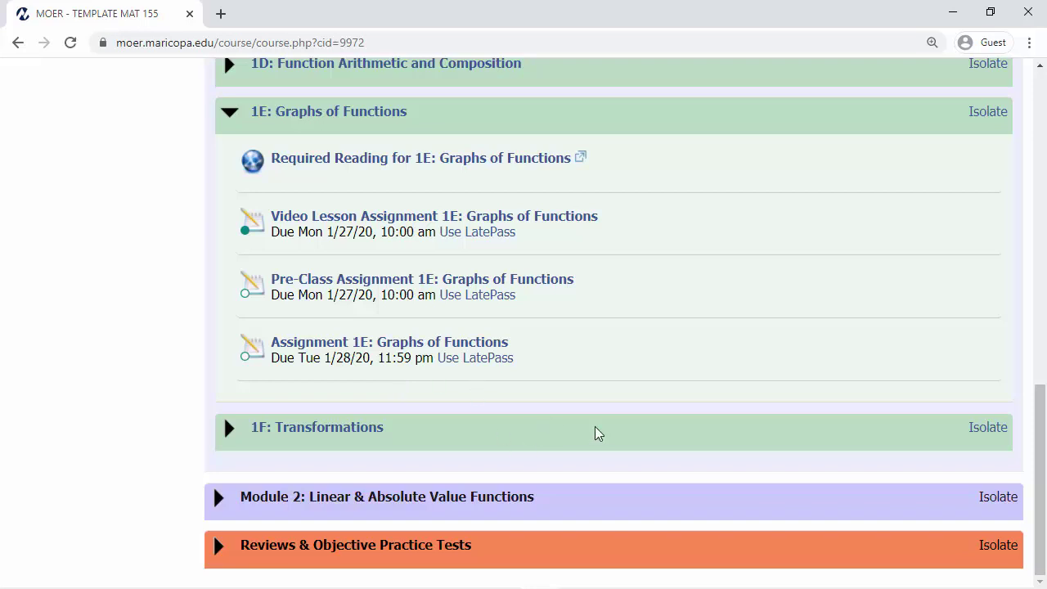
- Open Assignment 1E: Graphs of Functions and start the assessment
click(495, 347)
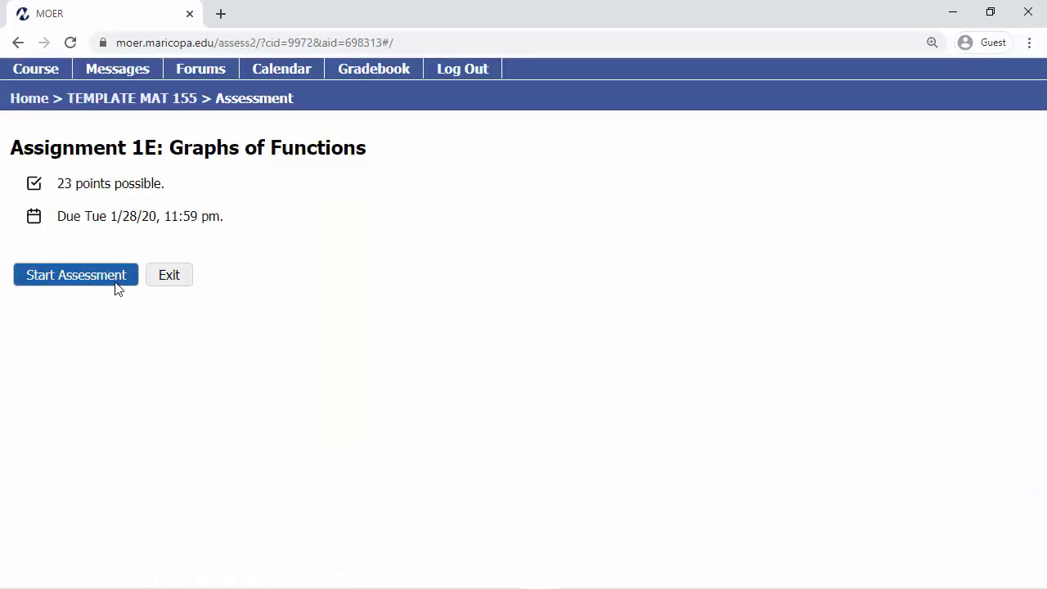
click(117, 282)
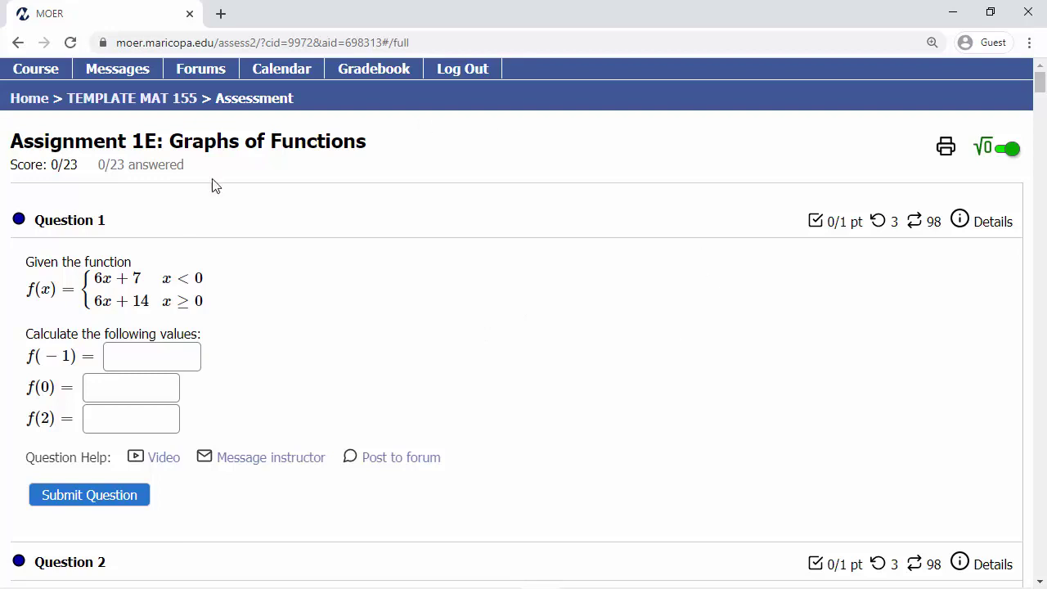
- Try out math entry in Question 1's f(-1) answer with an empty fraction and x^4 as a numerator, clearing the answer each time
click(158, 363)
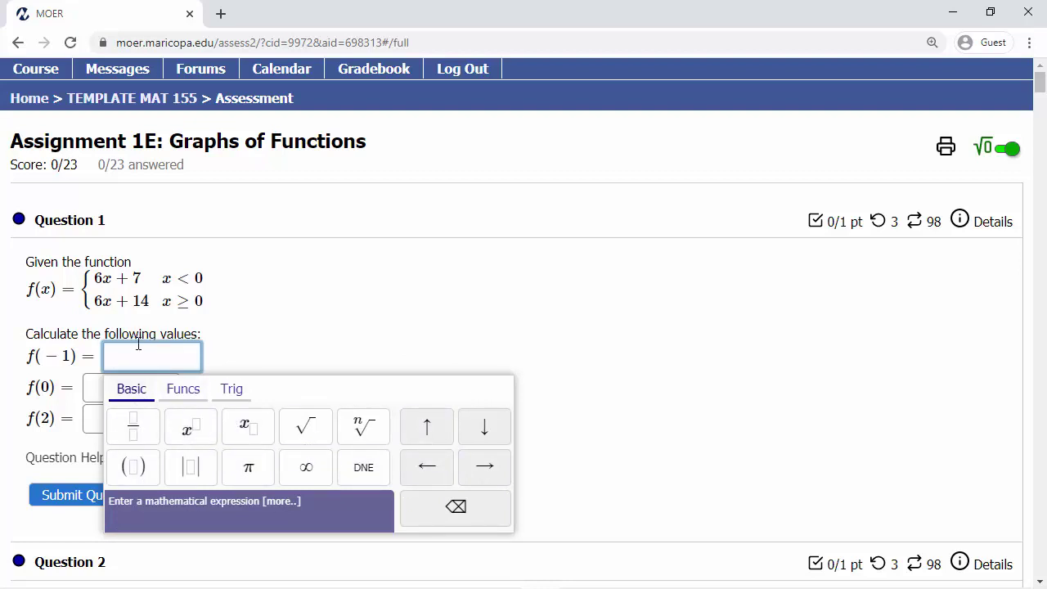
click(133, 425)
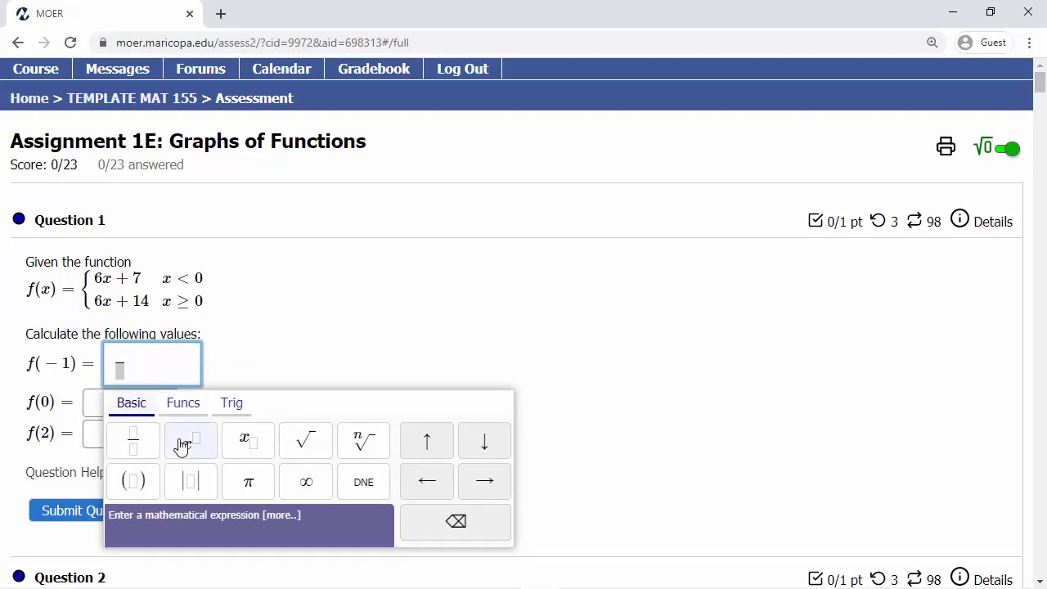
click(182, 366)
key(BackSpace)
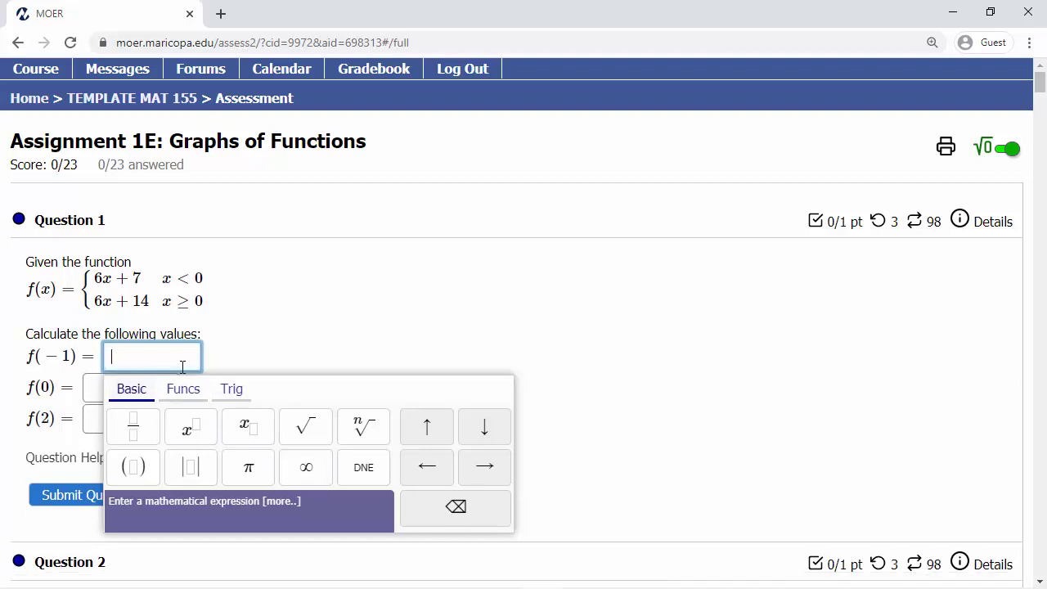
text(x)
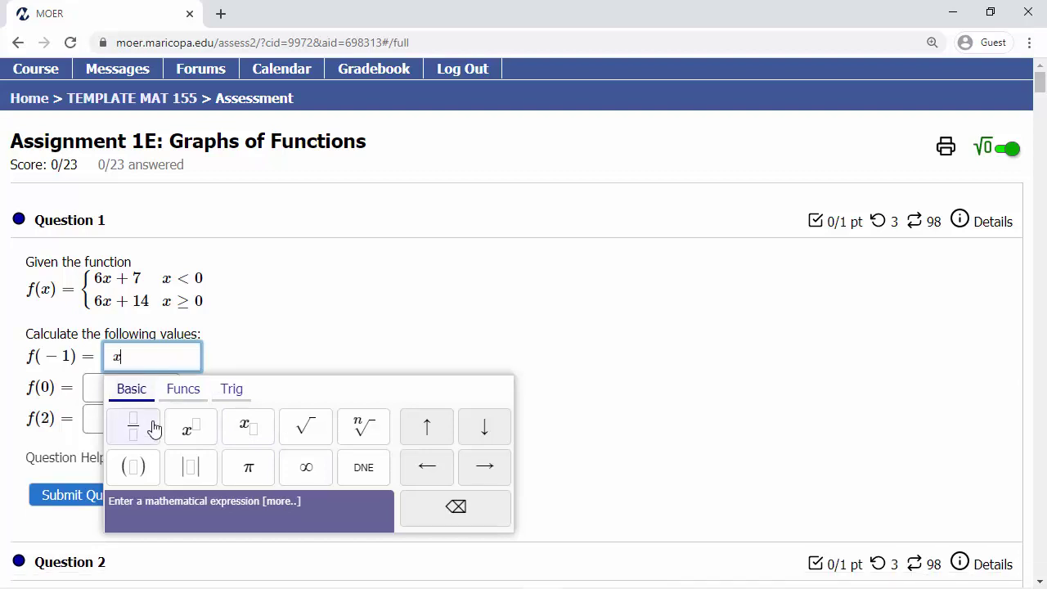
click(210, 431)
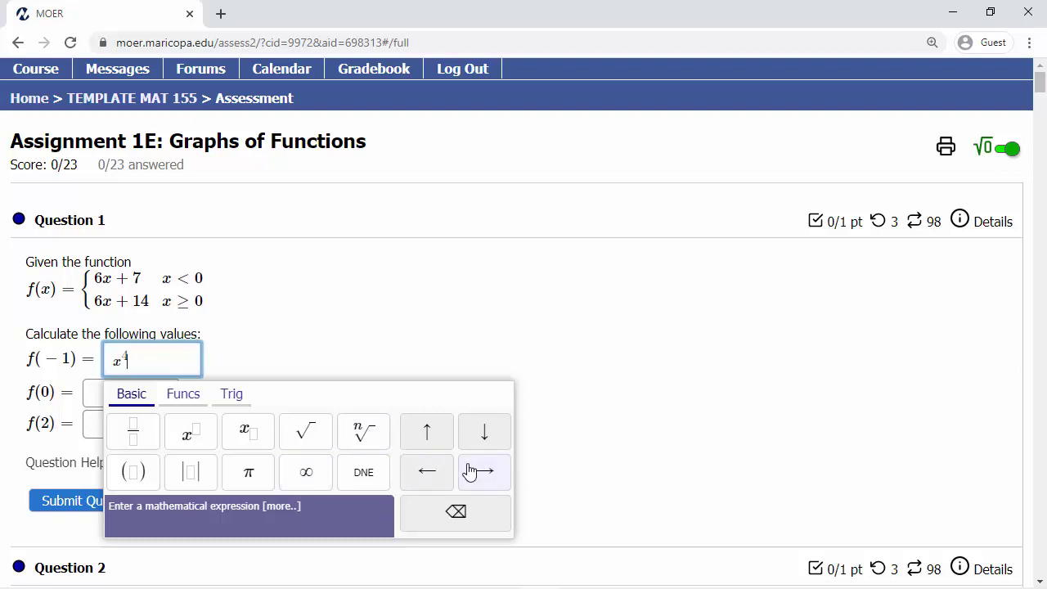
text(/)
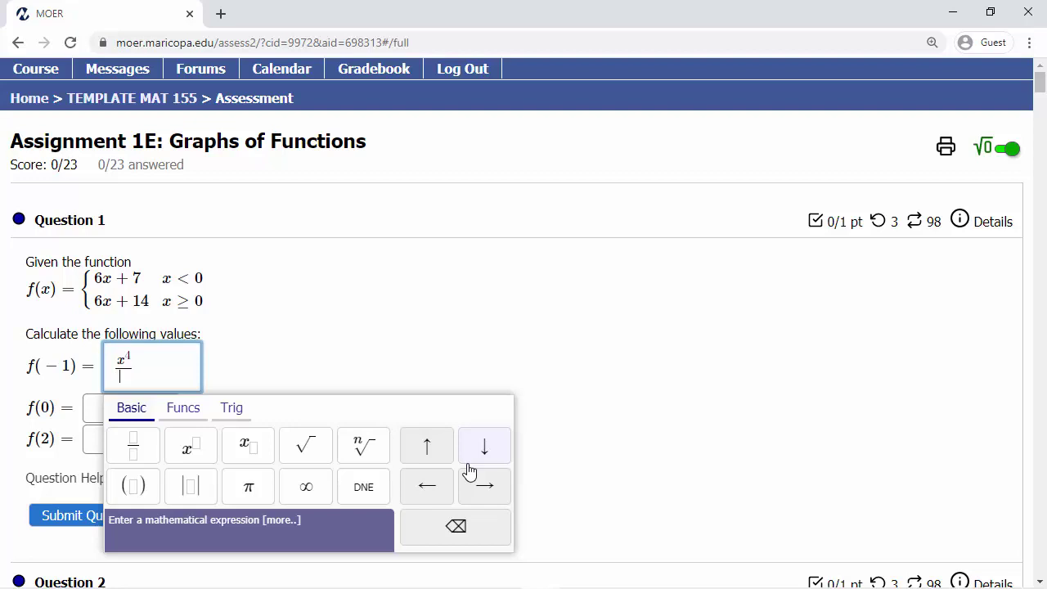
key(BackSpace)
key(BackSpace)
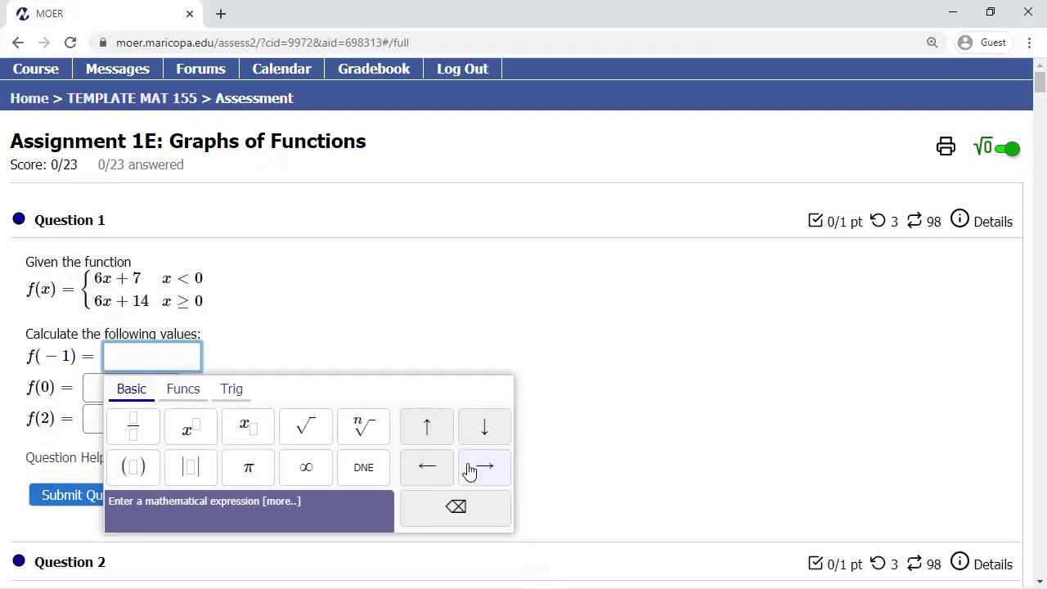
click(513, 298)
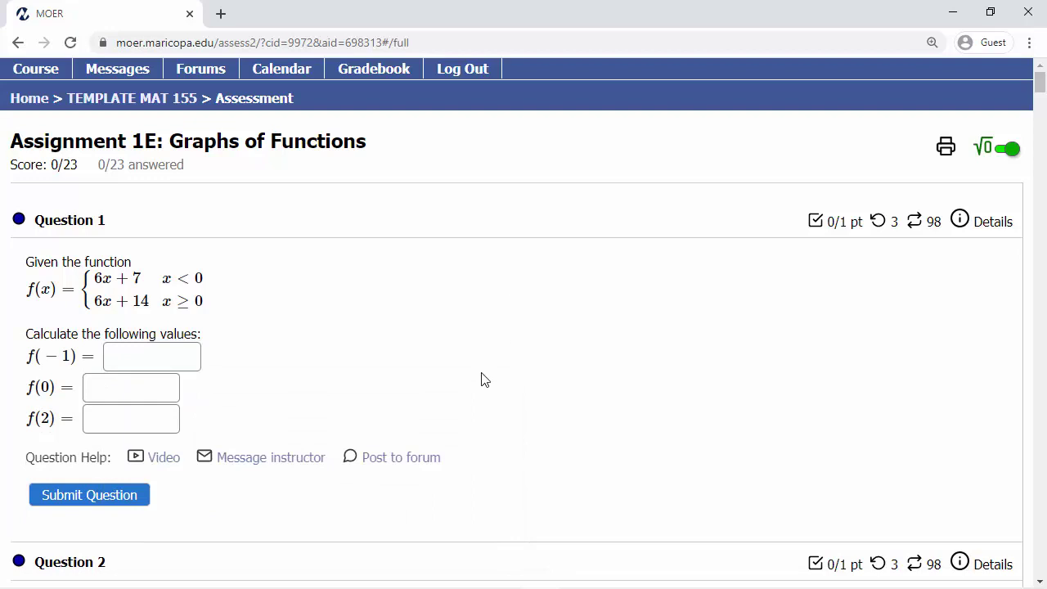
click(175, 350)
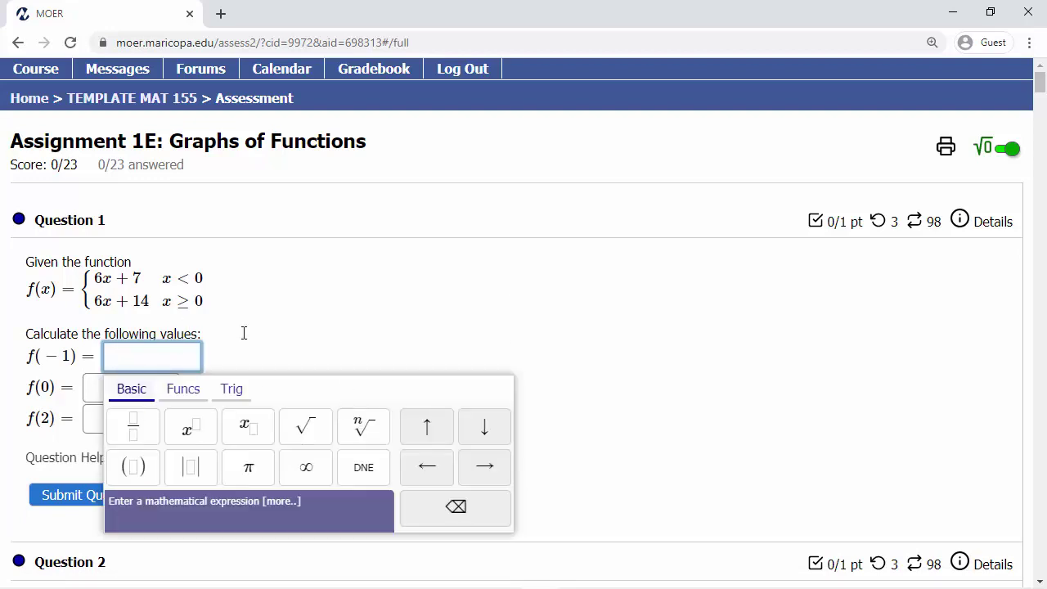
click(408, 304)
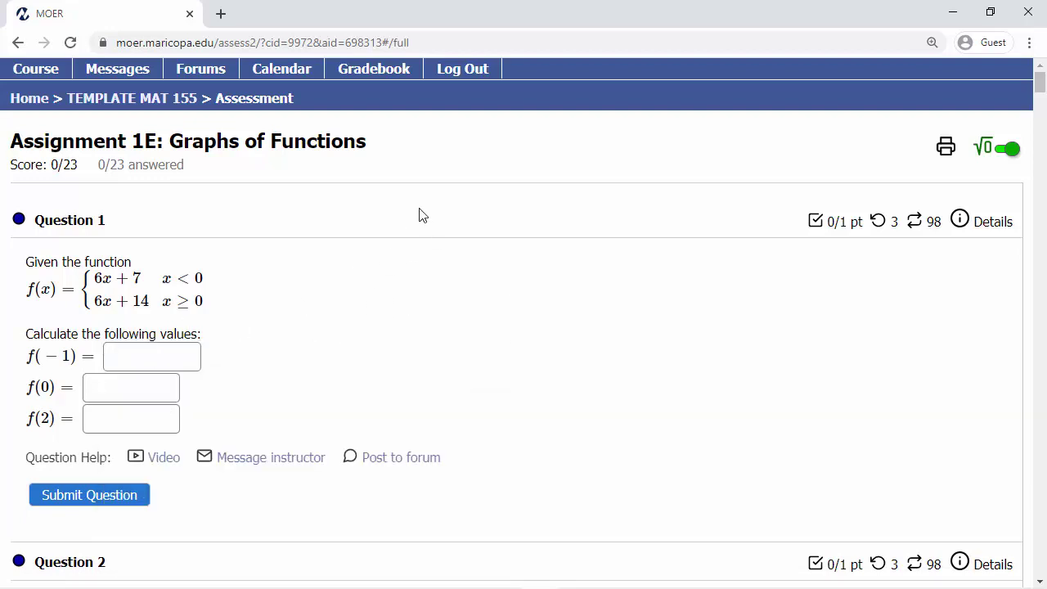
- Enter 7 as the answer for f(-1) in Question 1 and submit the question
click(148, 358)
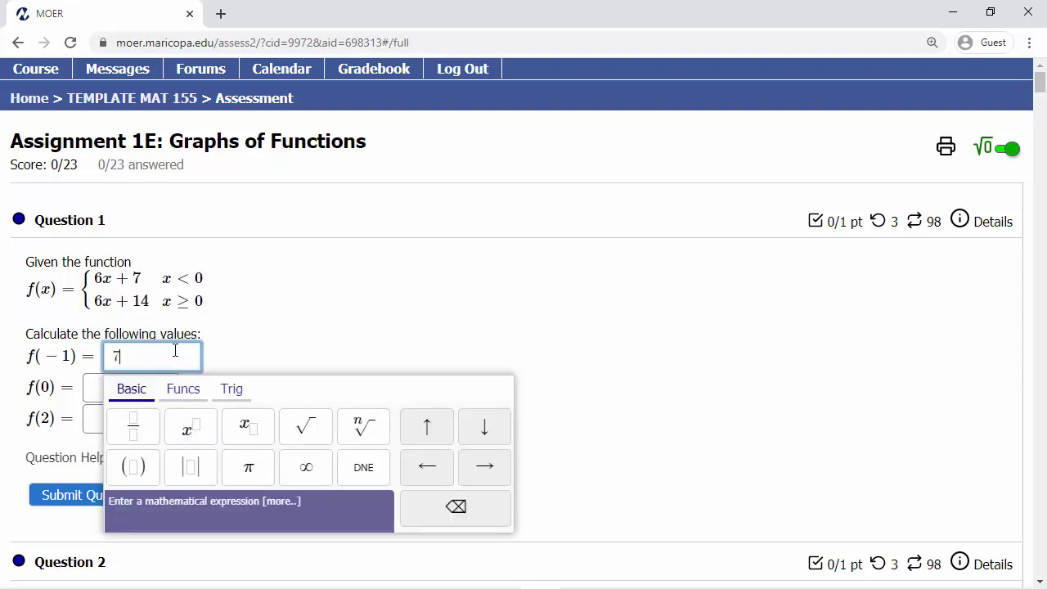
text(7)
click(425, 286)
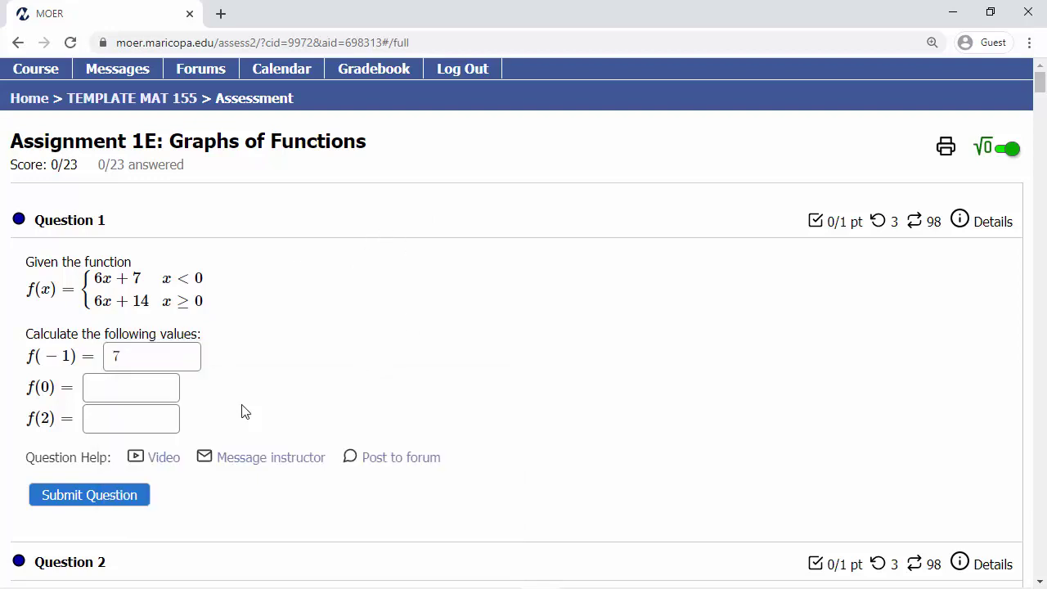
click(134, 497)
click(139, 495)
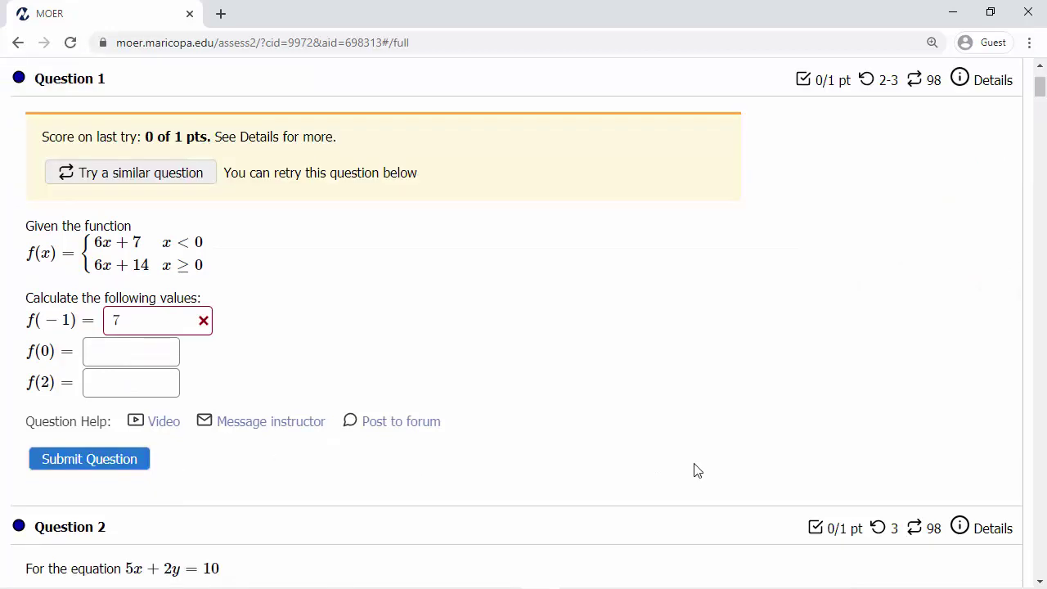
- Review the marking of Question 1's f(-1) answer and check the question's Details for scores and remaining tries
scroll(710, 473, up, 1)
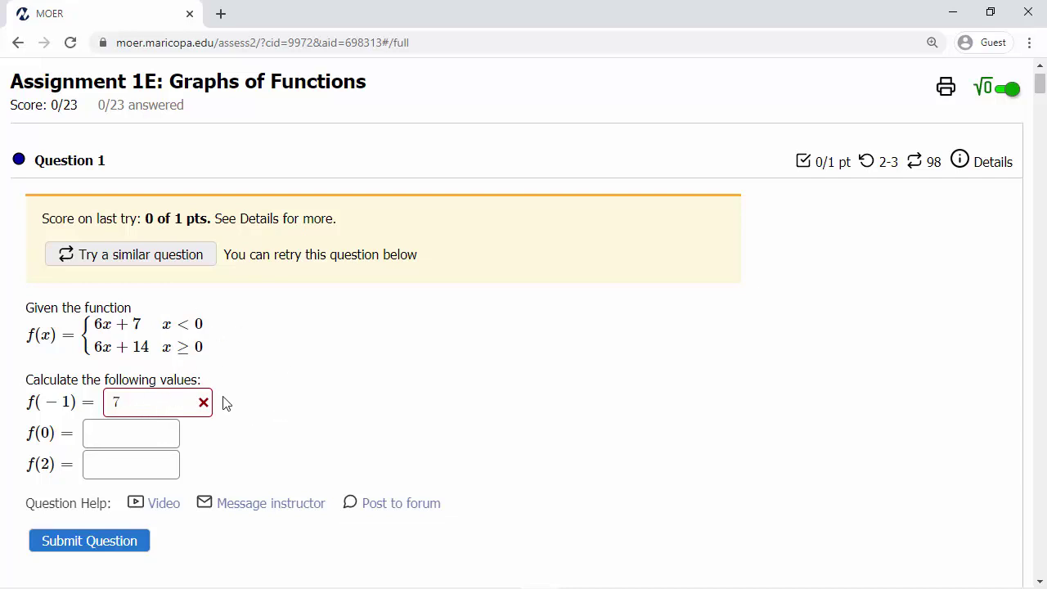
click(180, 403)
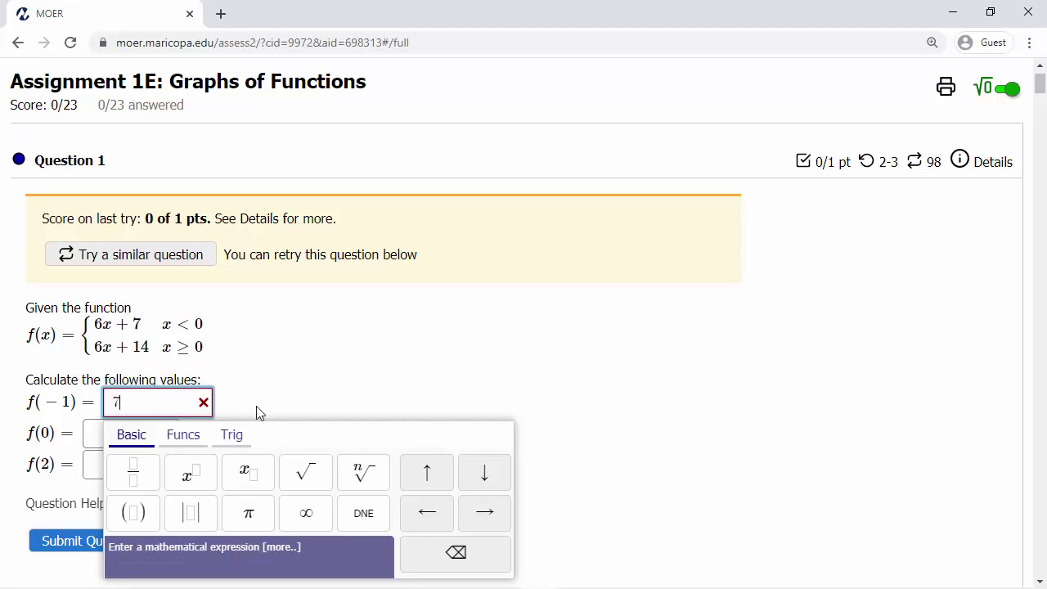
click(225, 416)
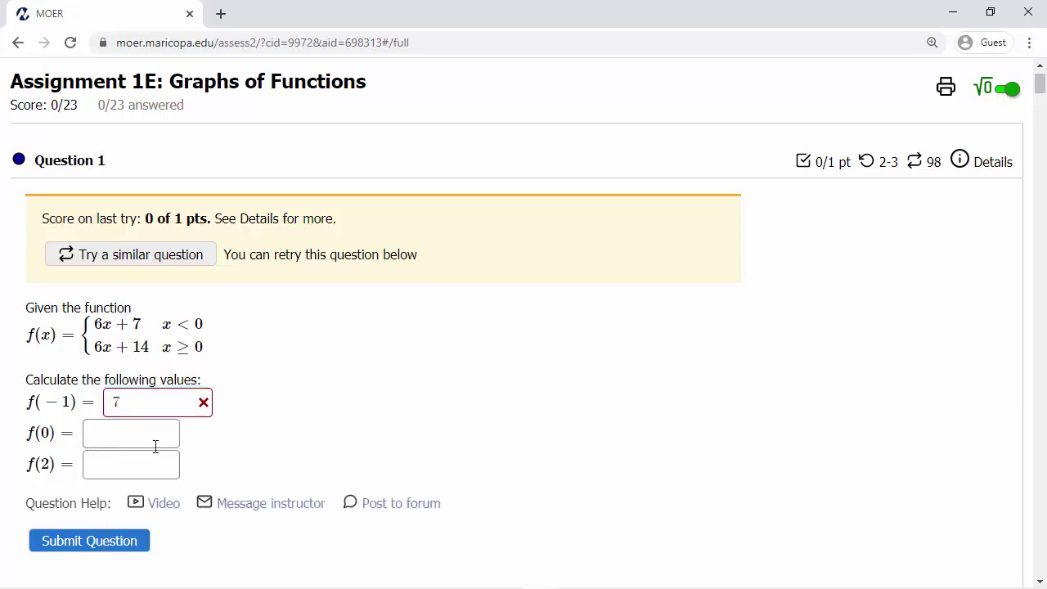
click(145, 403)
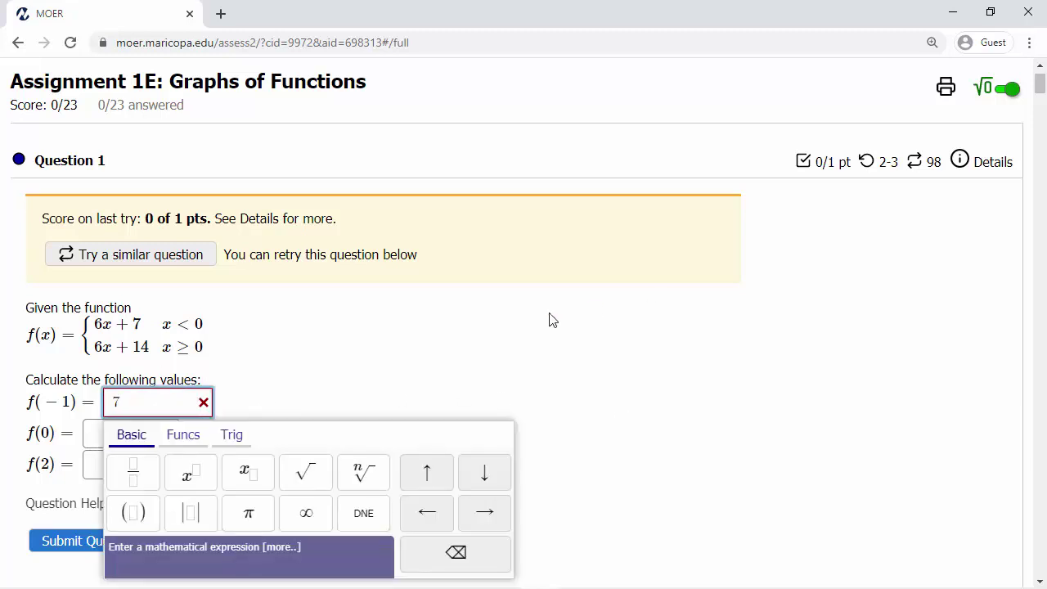
click(259, 376)
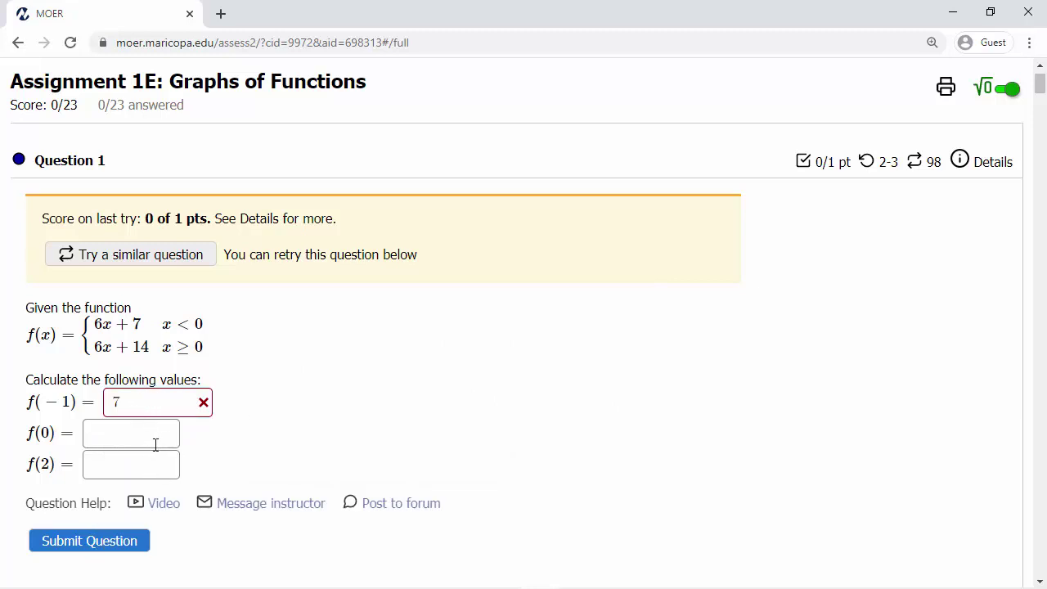
click(973, 160)
click(986, 163)
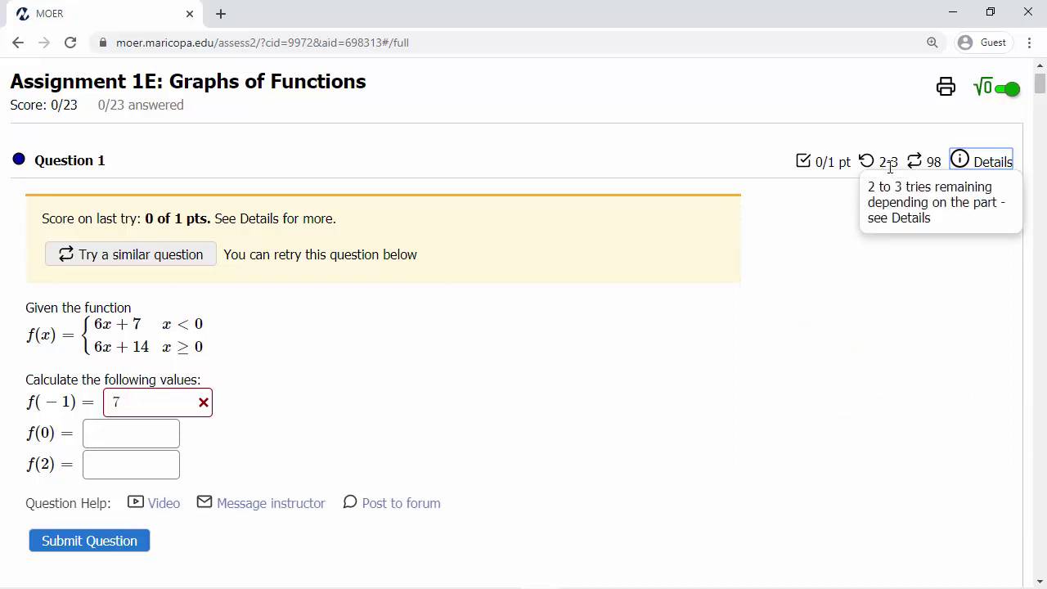
- Replace the f(-1) answer with 4, resubmit Question 1 and check the remaining tries
click(137, 404)
key(BackSpace)
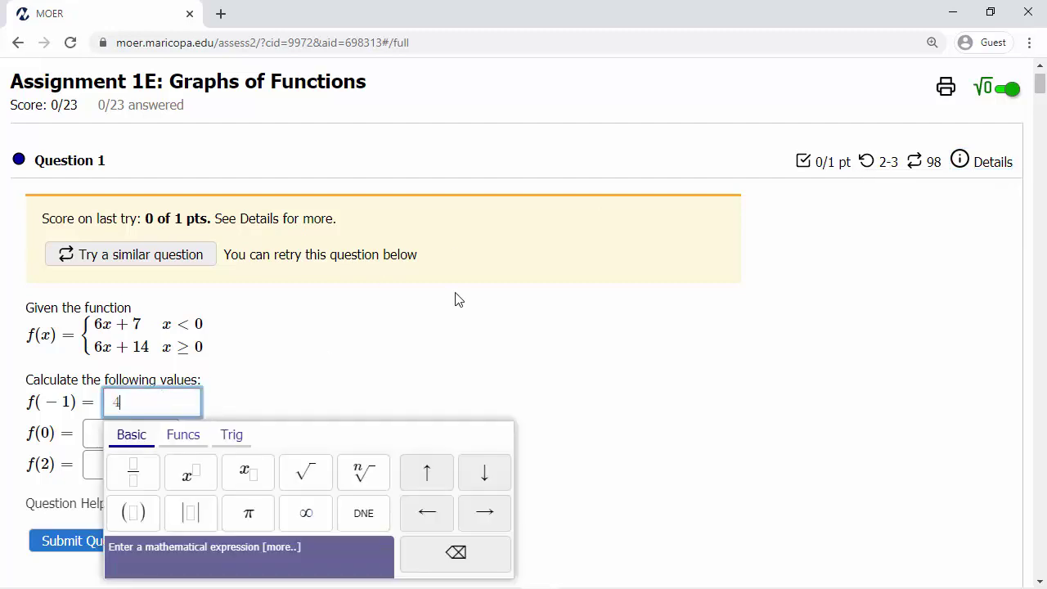
click(70, 539)
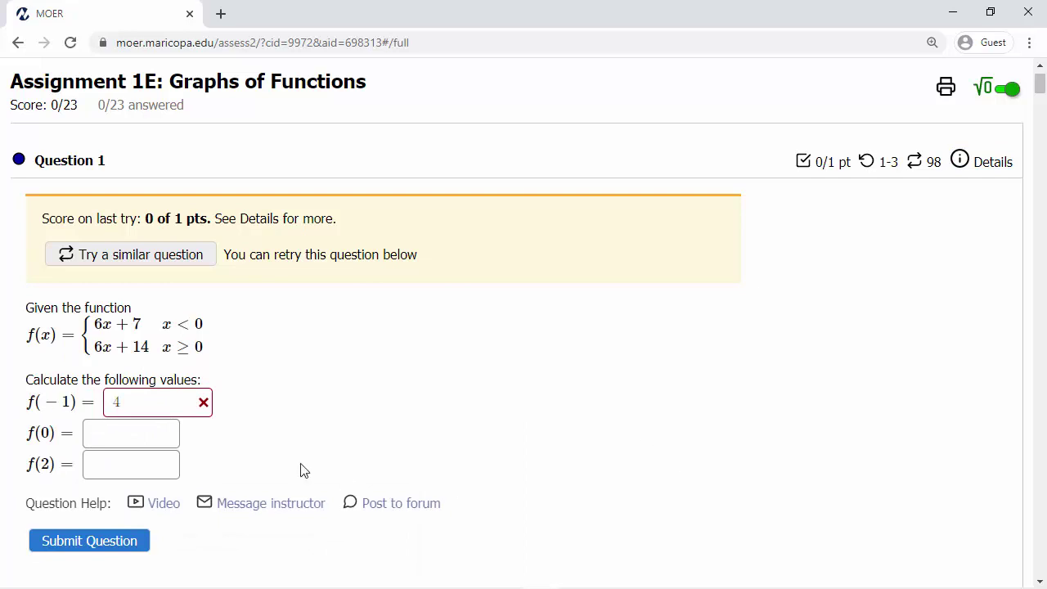
mouse_move(885, 168)
- Open the help video for Question 1, look at it and close its window
click(160, 511)
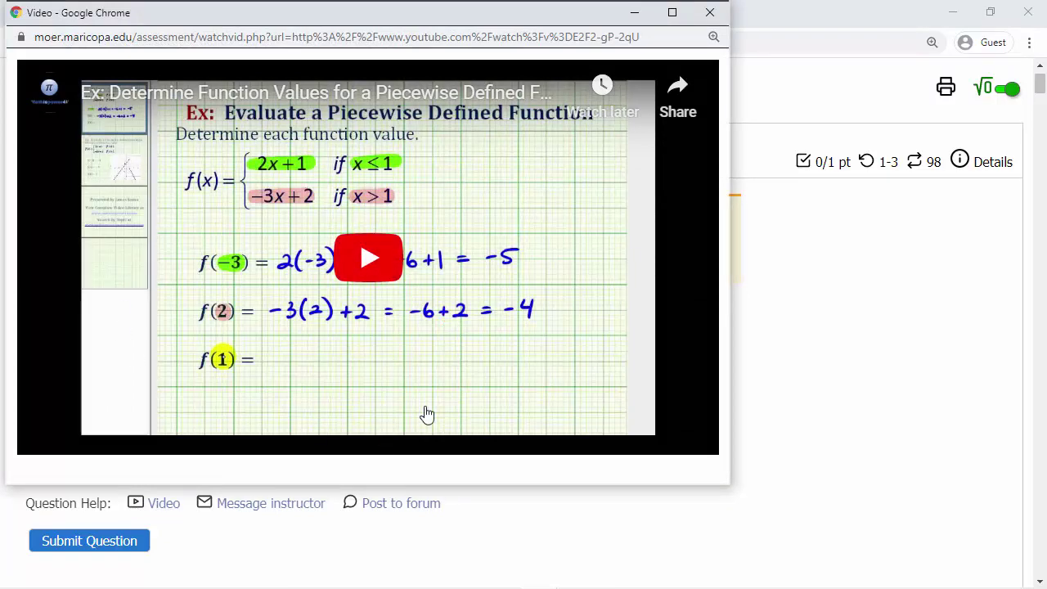
click(708, 13)
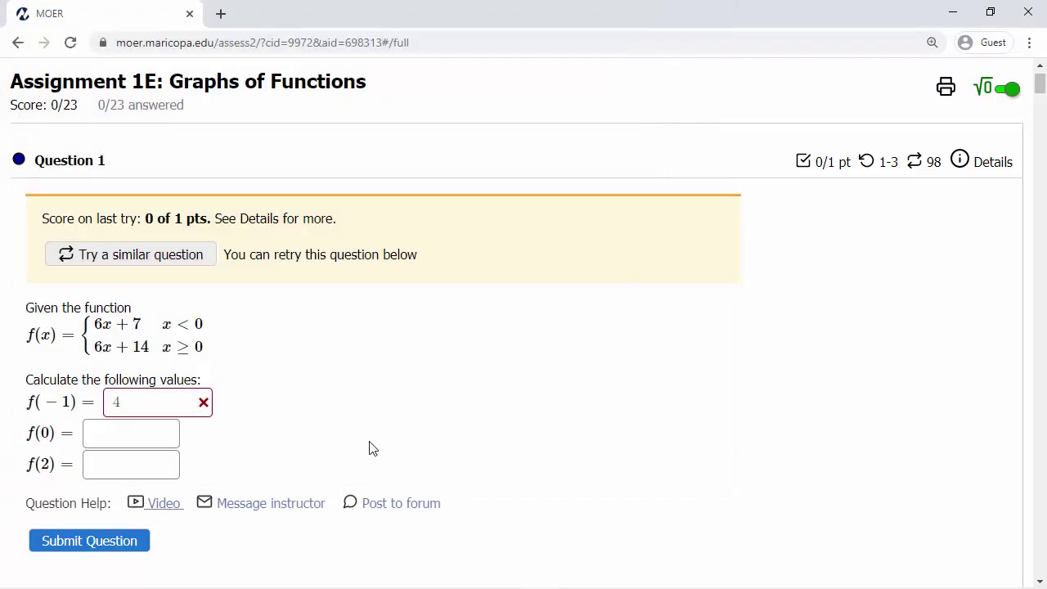
- Message the instructor about Question 1: select the instructor as recipient, write "I need help!" above the quoted question and send it
click(308, 510)
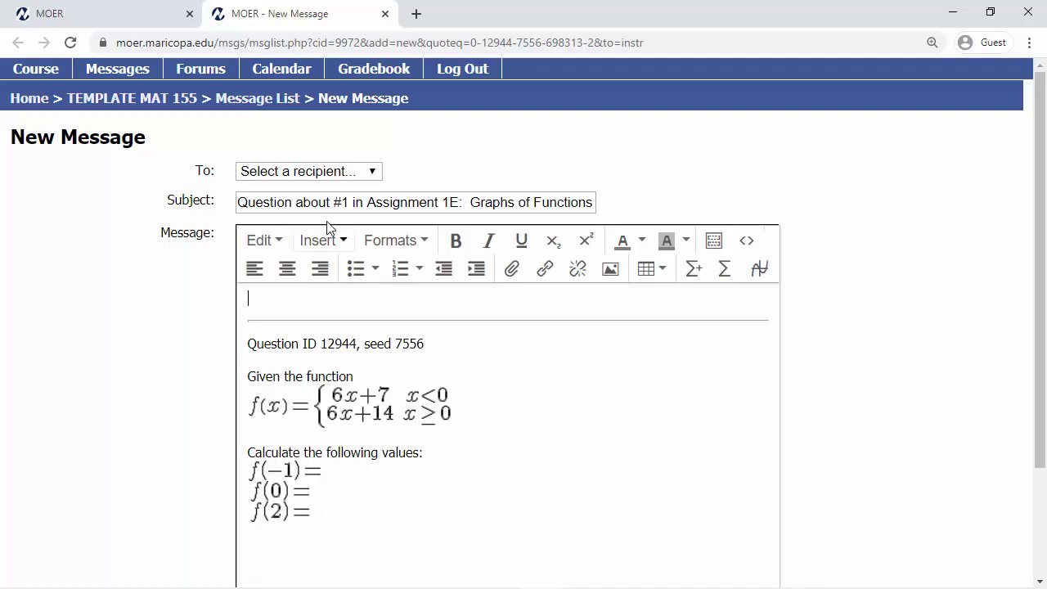
click(309, 174)
click(341, 247)
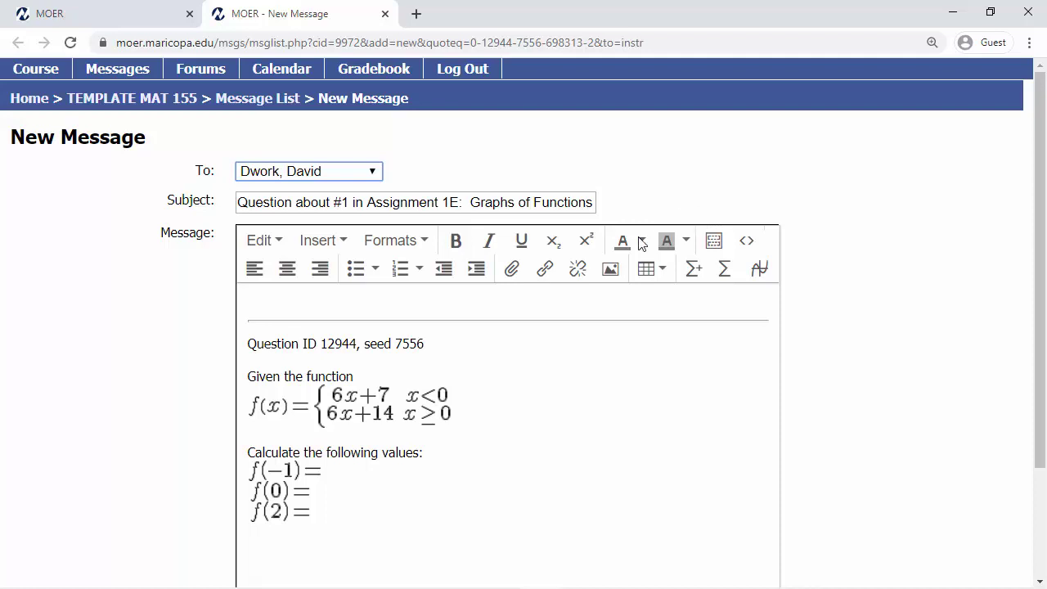
click(373, 304)
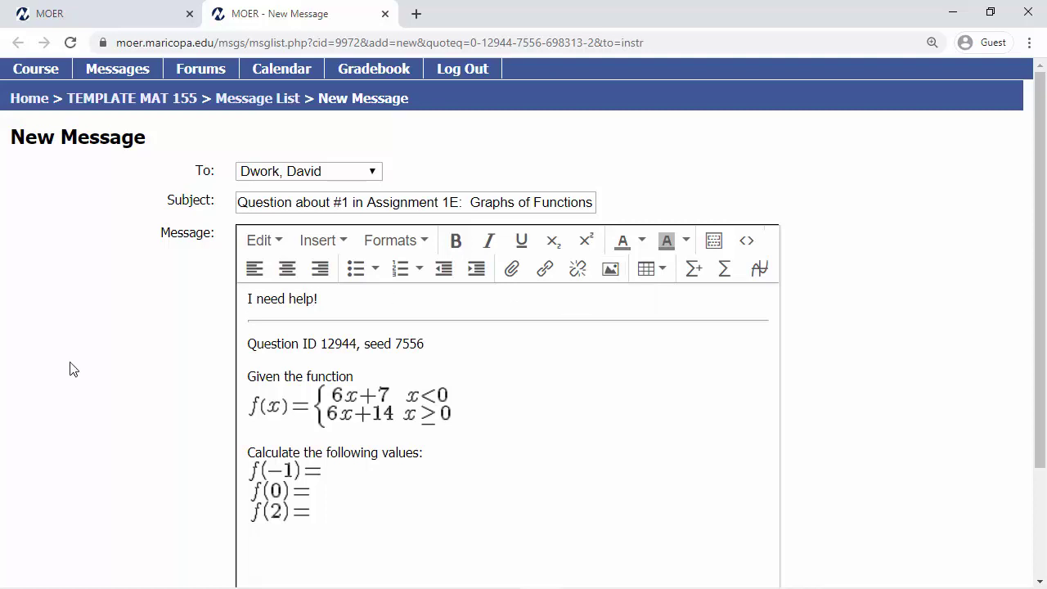
scroll(72, 360, down, 3)
click(372, 527)
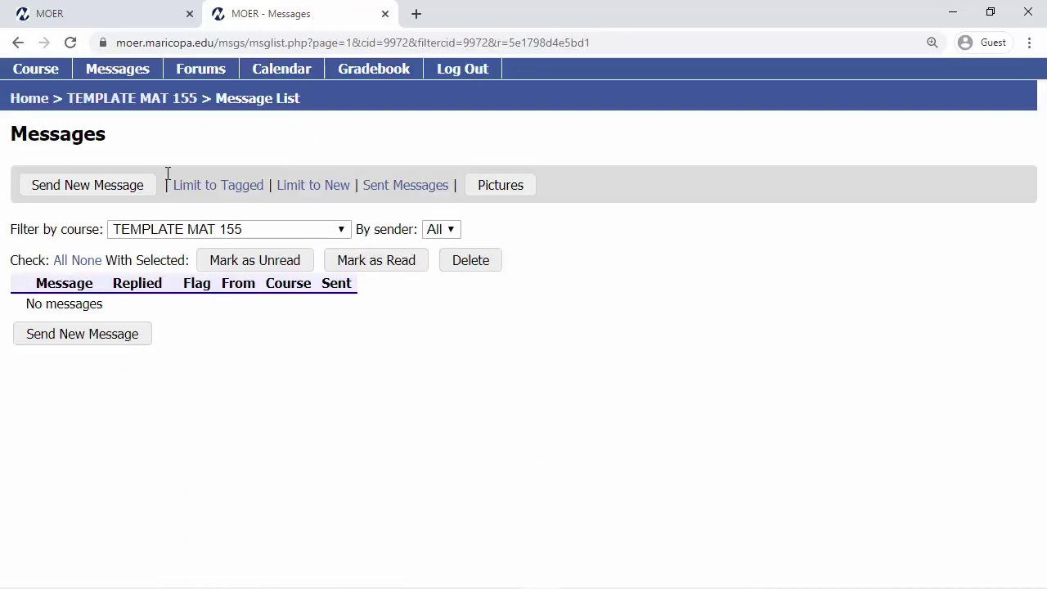
- Return from the message list to the TEMPLATE MAT 155 course page and show Module 1's sections
click(144, 98)
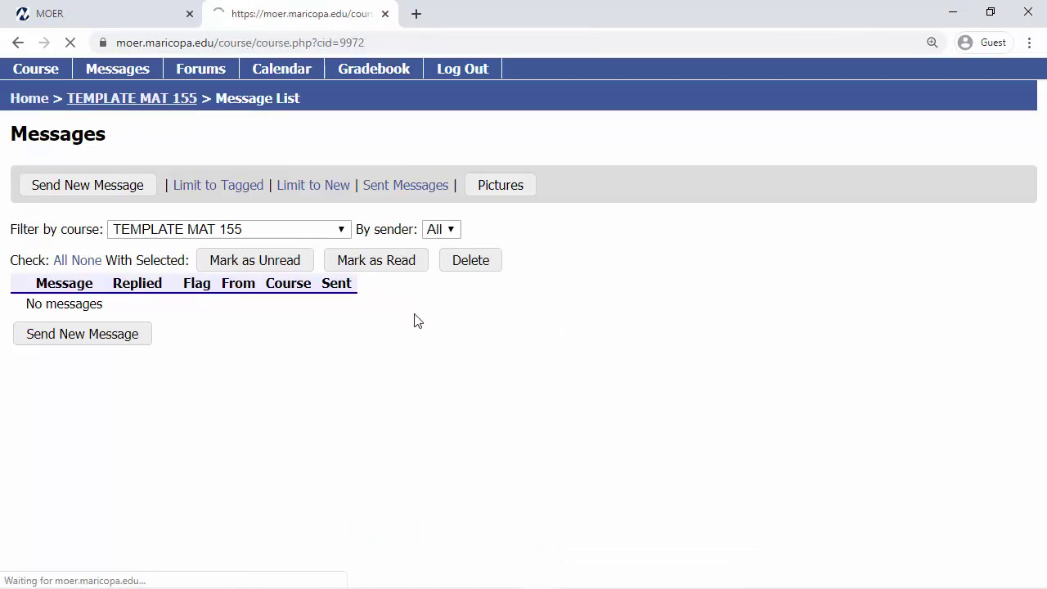
scroll(192, 332, down, 7)
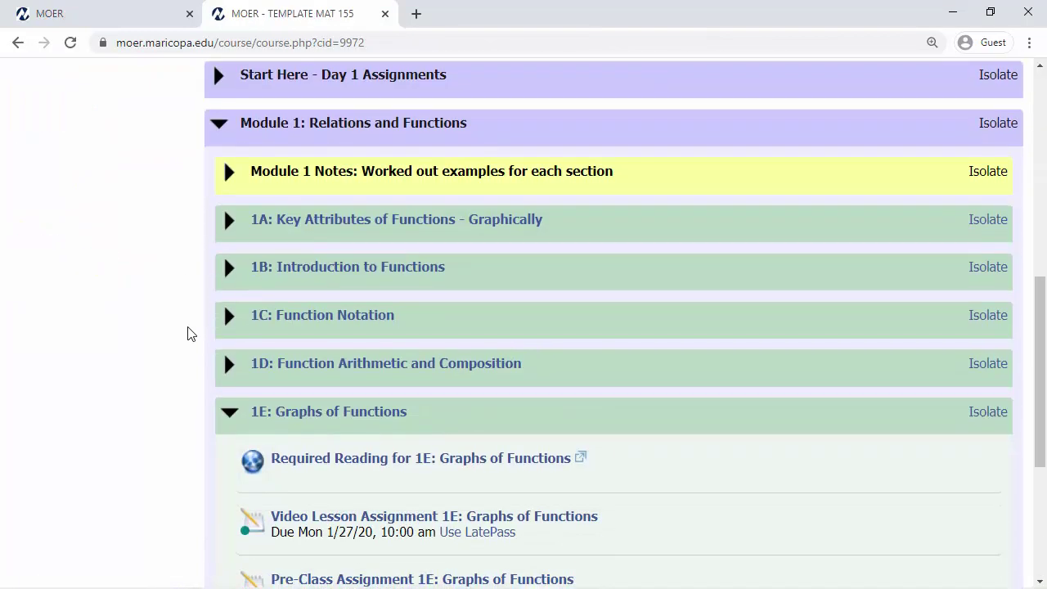
- Open Assignment 1E: Graphs of Functions from section 1E of Module 1
scroll(286, 319, down, 4)
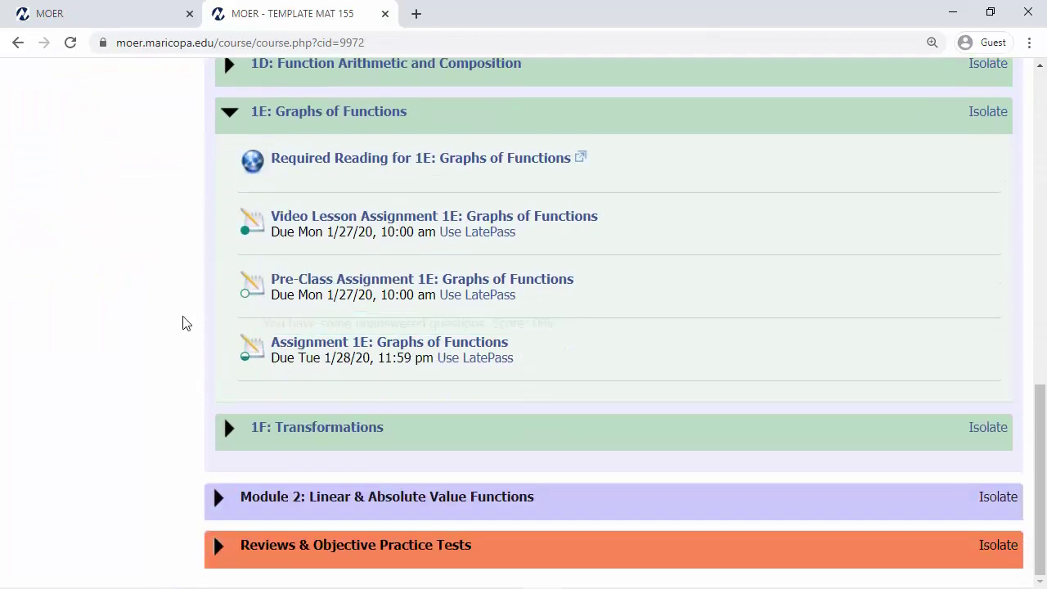
click(364, 343)
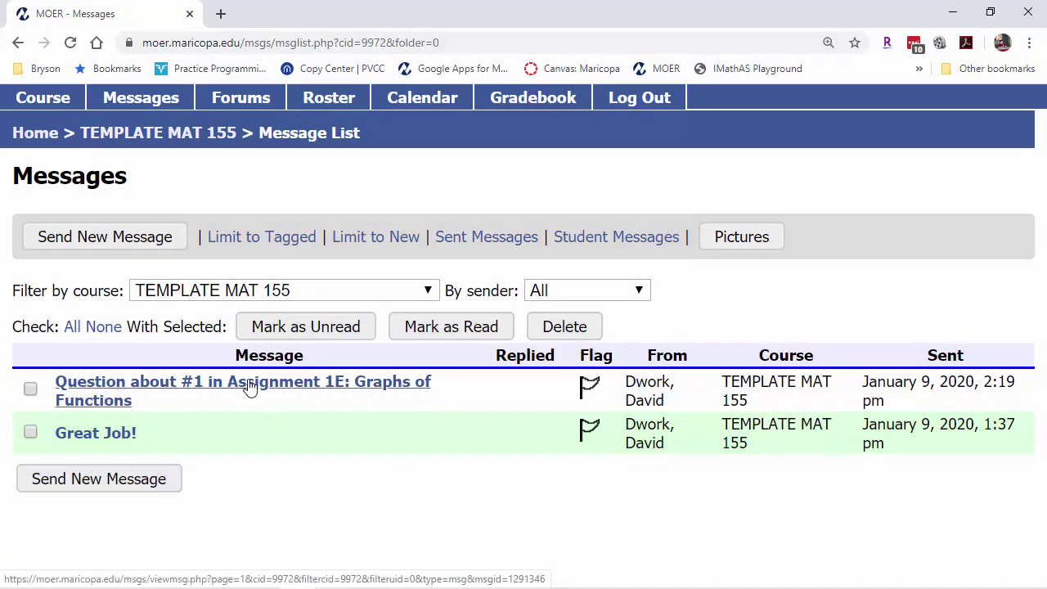
- On the instructor side, read the message about #1 in Assignment 1E with its trimmed content, and view the student's linked assignment work
click(357, 388)
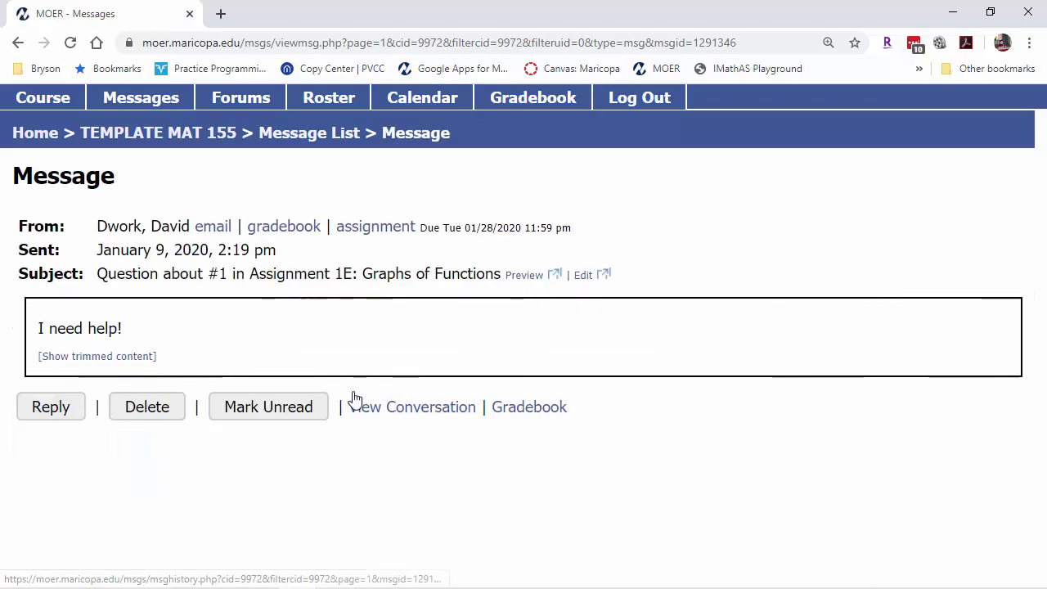
click(118, 356)
scroll(119, 360, down, 2)
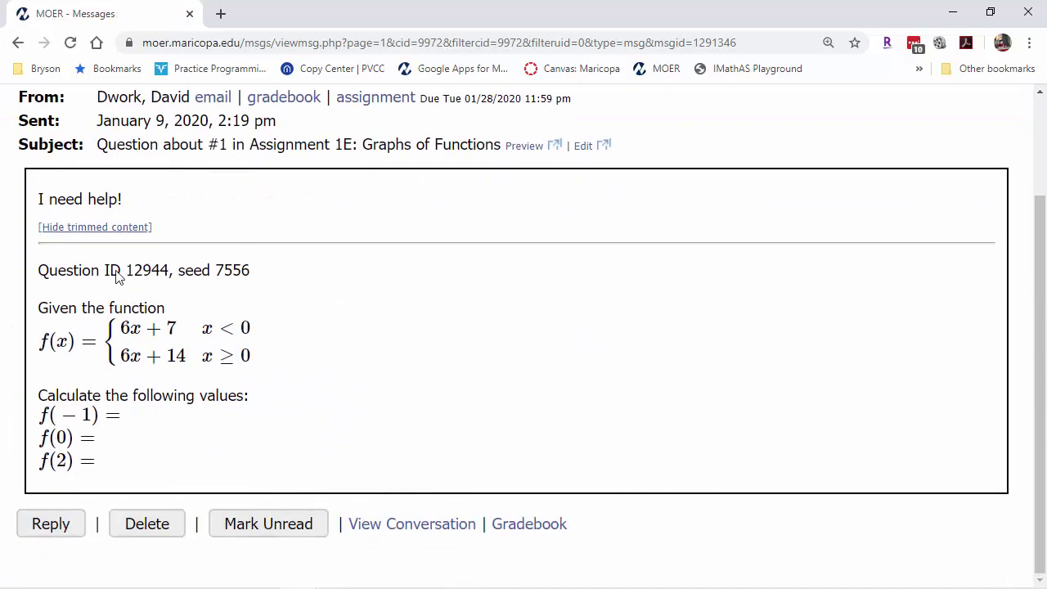
scroll(224, 476, up, 2)
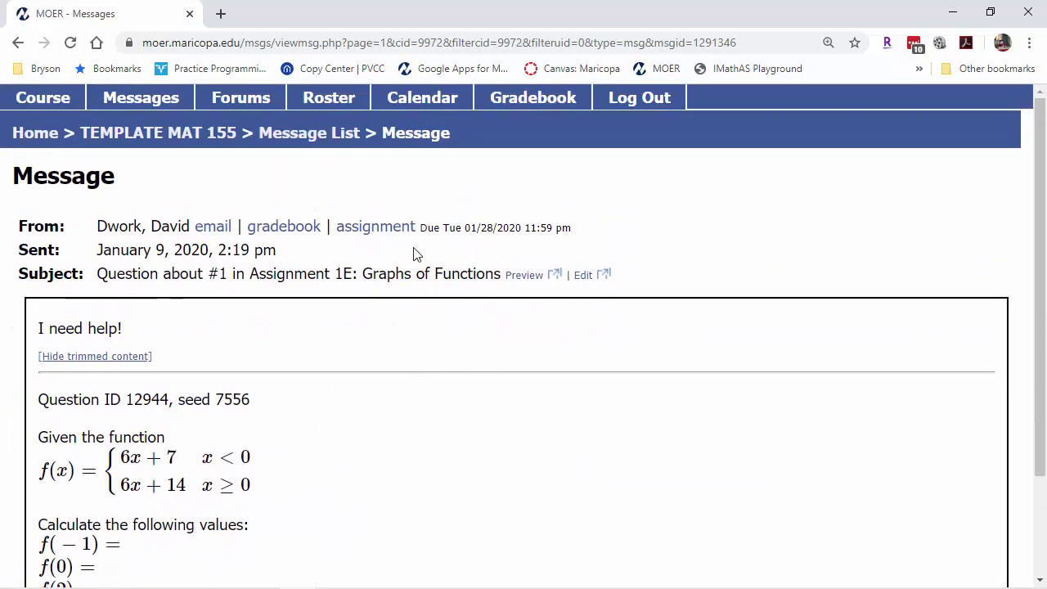
click(379, 227)
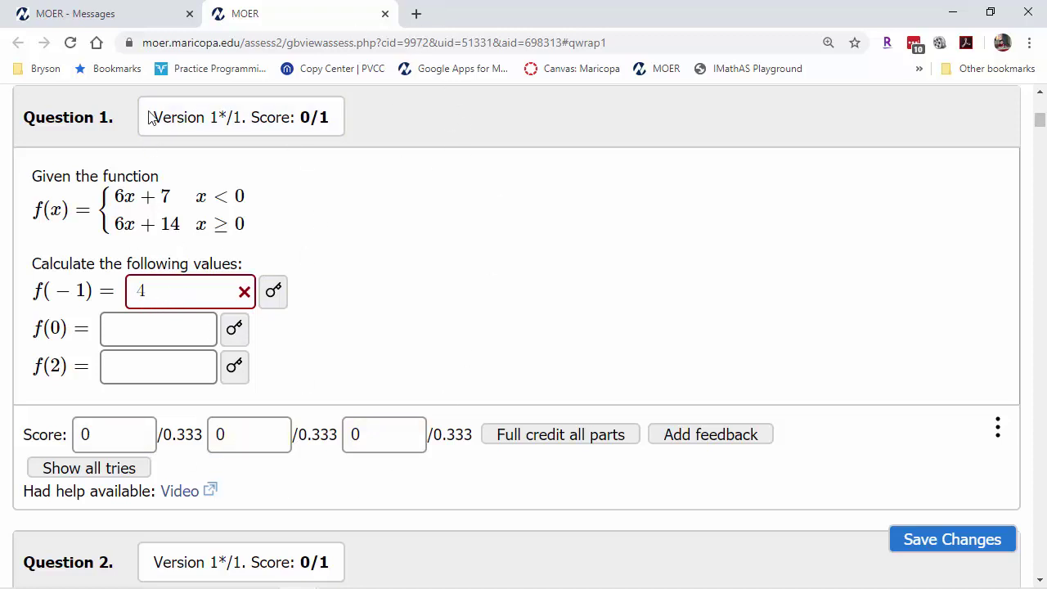
click(385, 14)
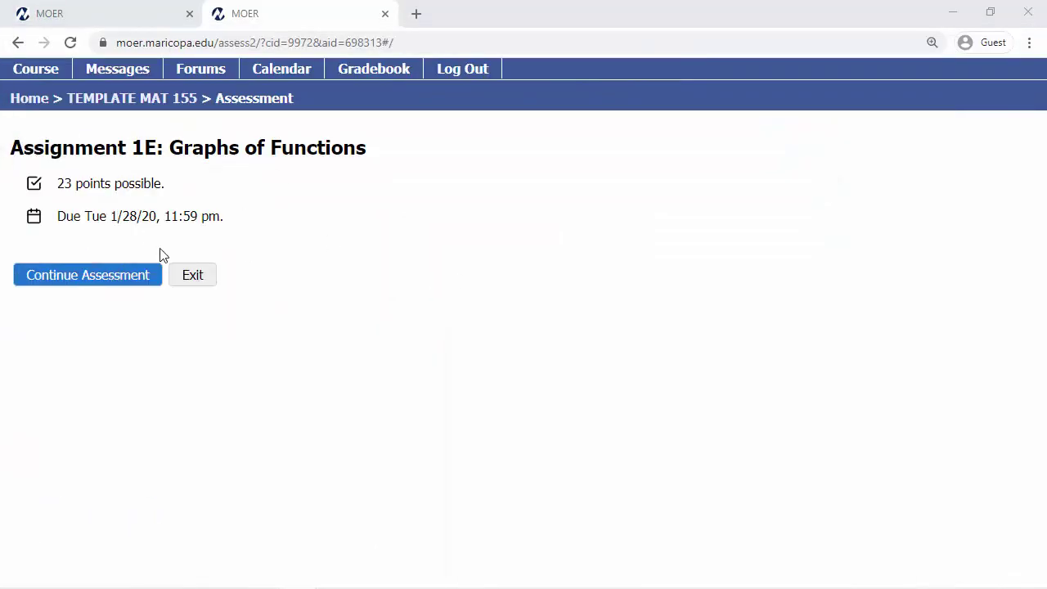
- In the student window, continue the Assignment 1E assessment and look over Questions 1 and 2
click(114, 276)
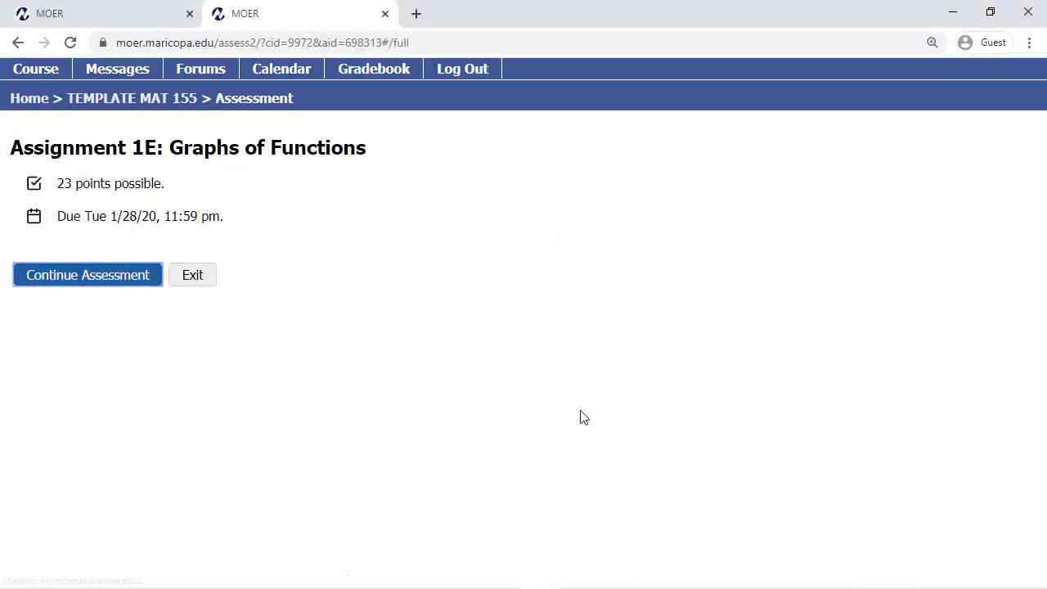
scroll(352, 409, down, 1)
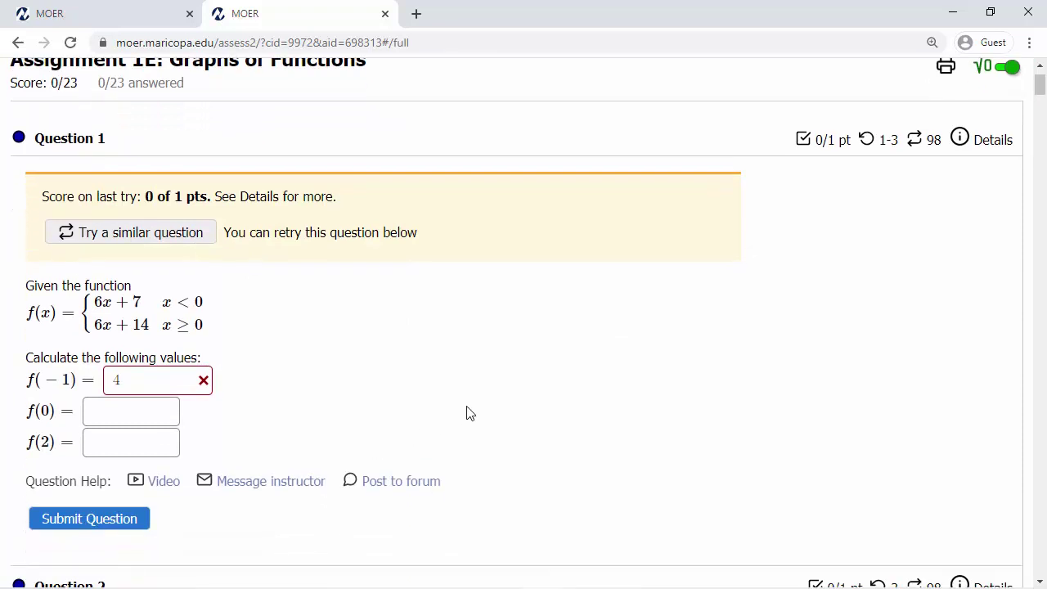
scroll(488, 399, down, 2)
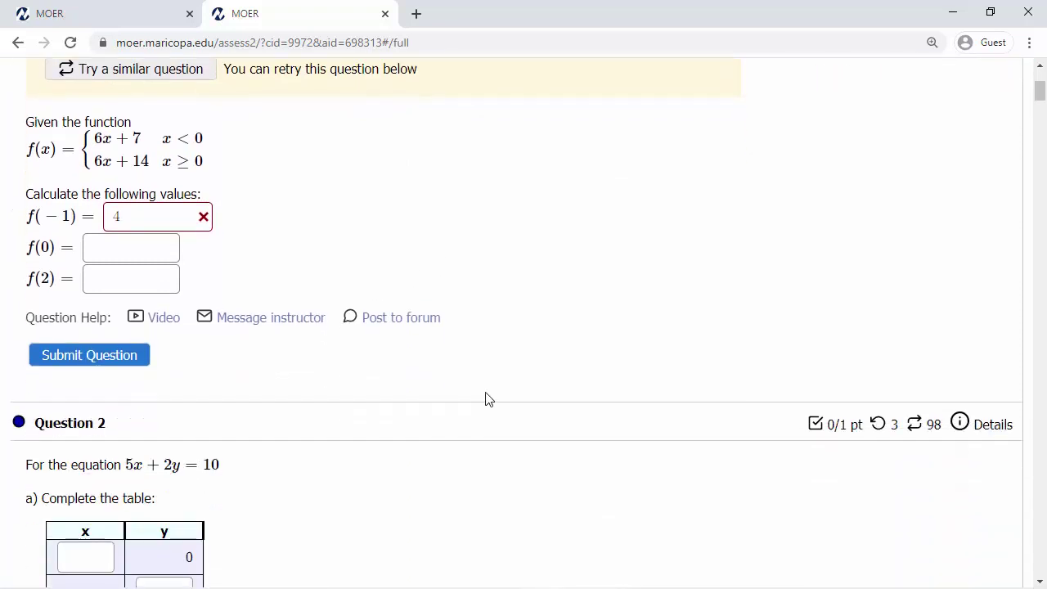
scroll(488, 399, down, 1)
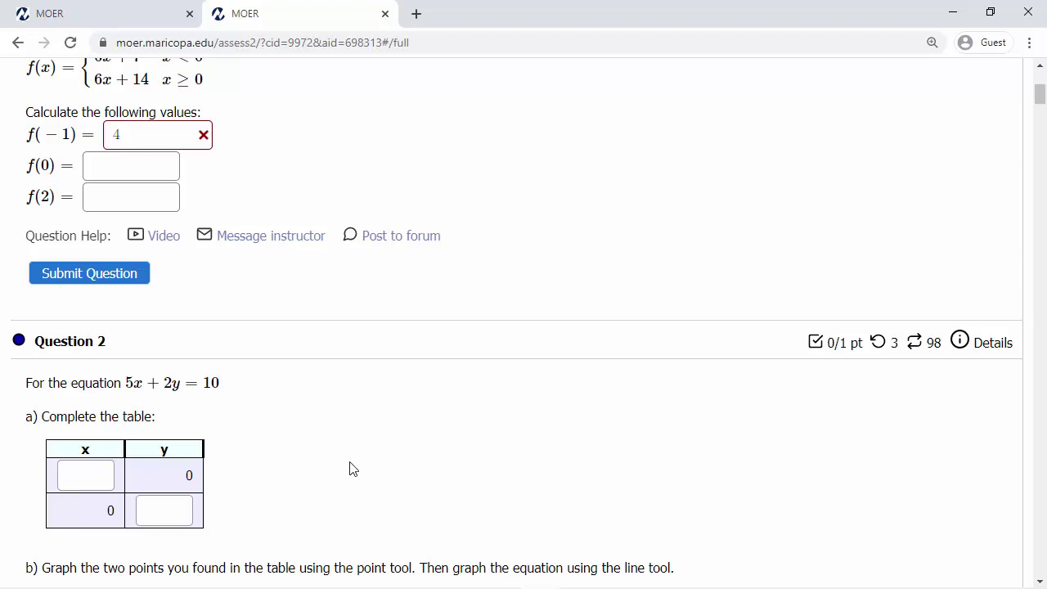
scroll(350, 468, up, 1)
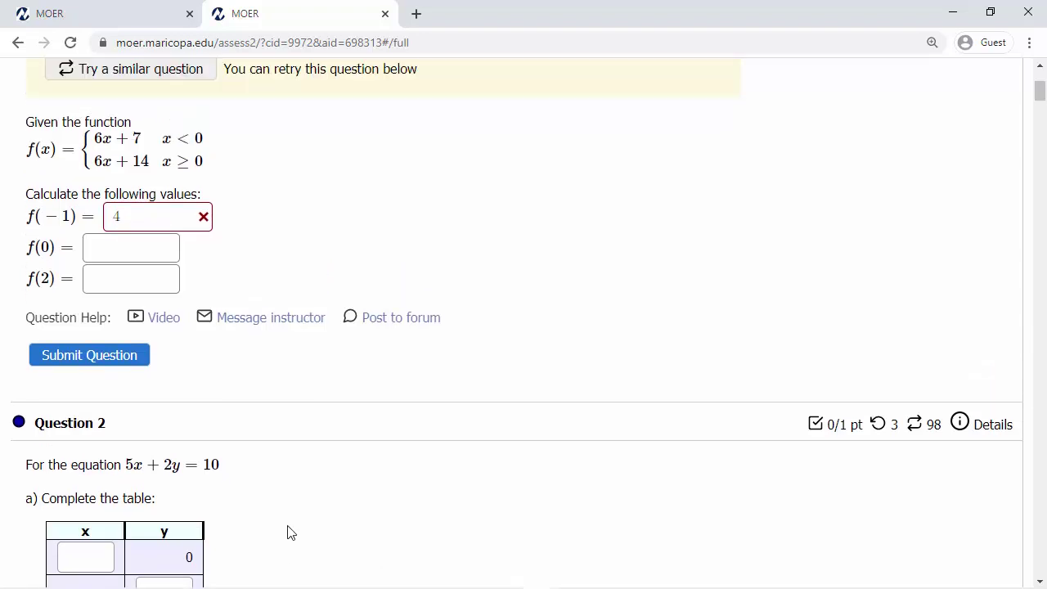
scroll(294, 506, up, 3)
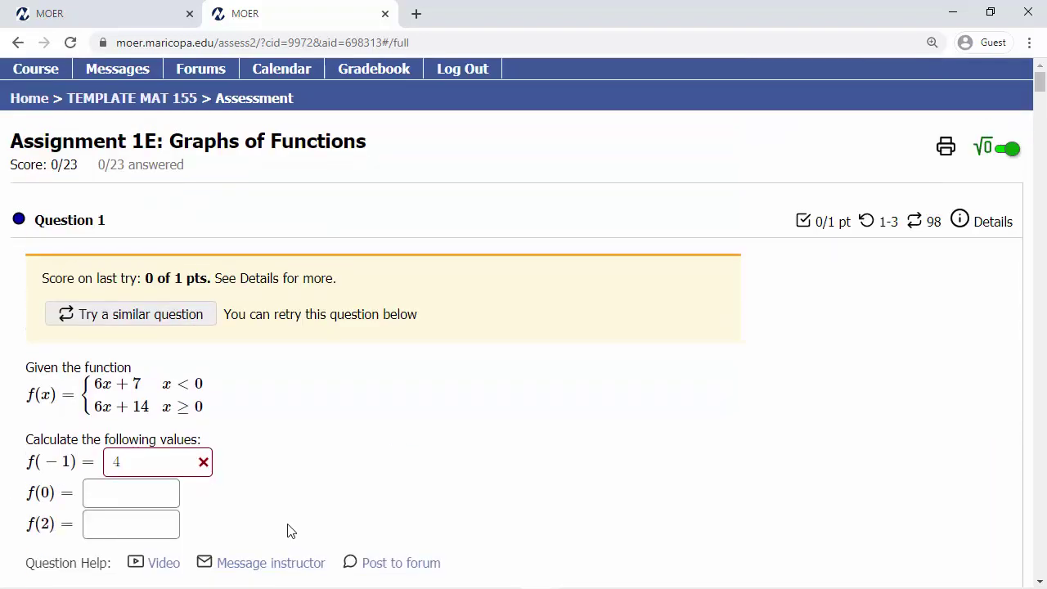
- Return to the TEMPLATE MAT 155 course page and collapse section 1E: Graphs of Functions, leaving Module 1 expanded
click(144, 102)
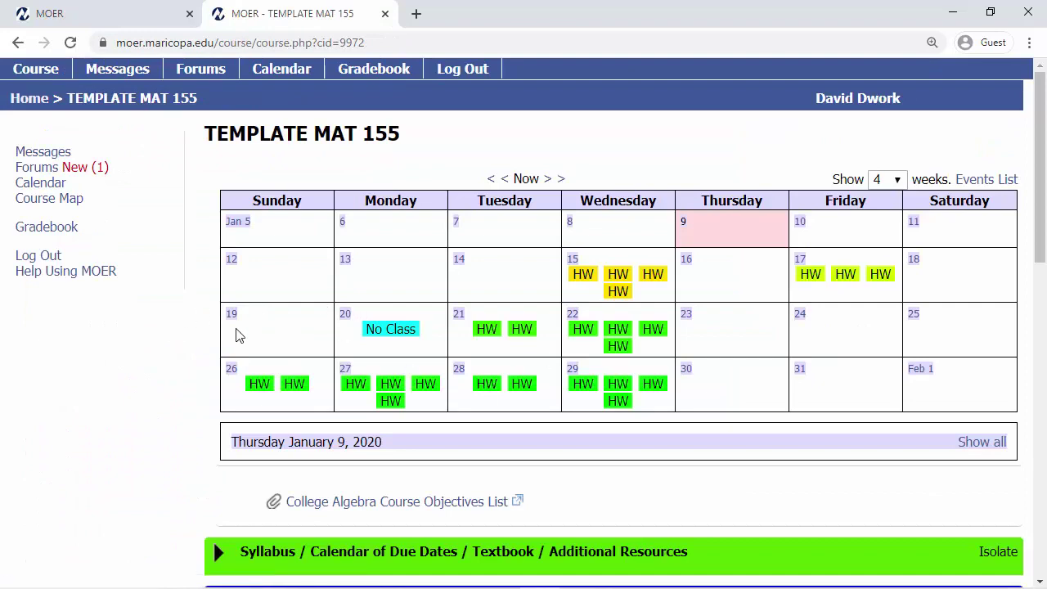
scroll(236, 334, down, 6)
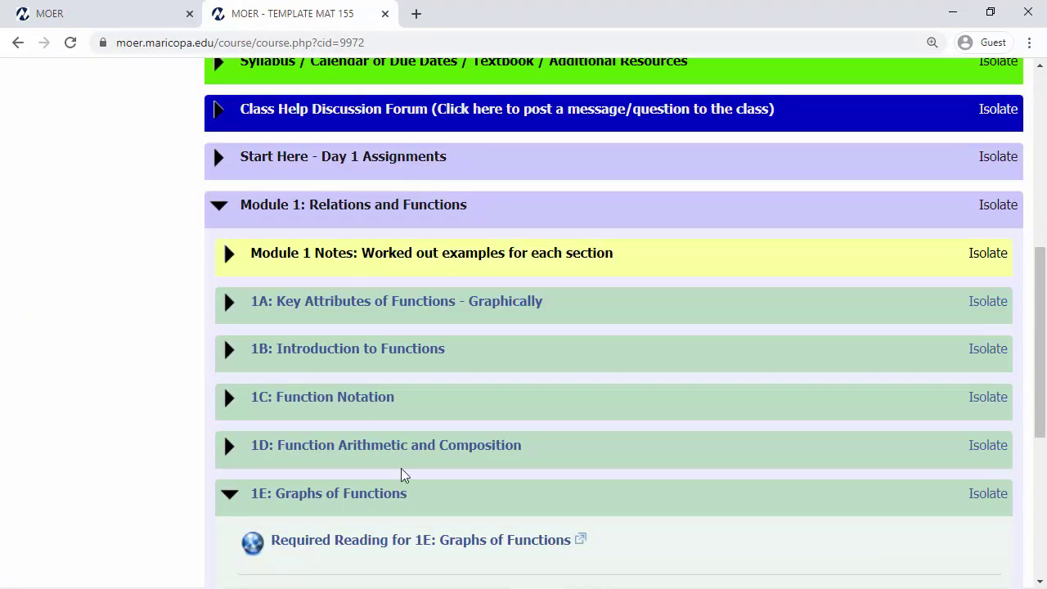
click(319, 210)
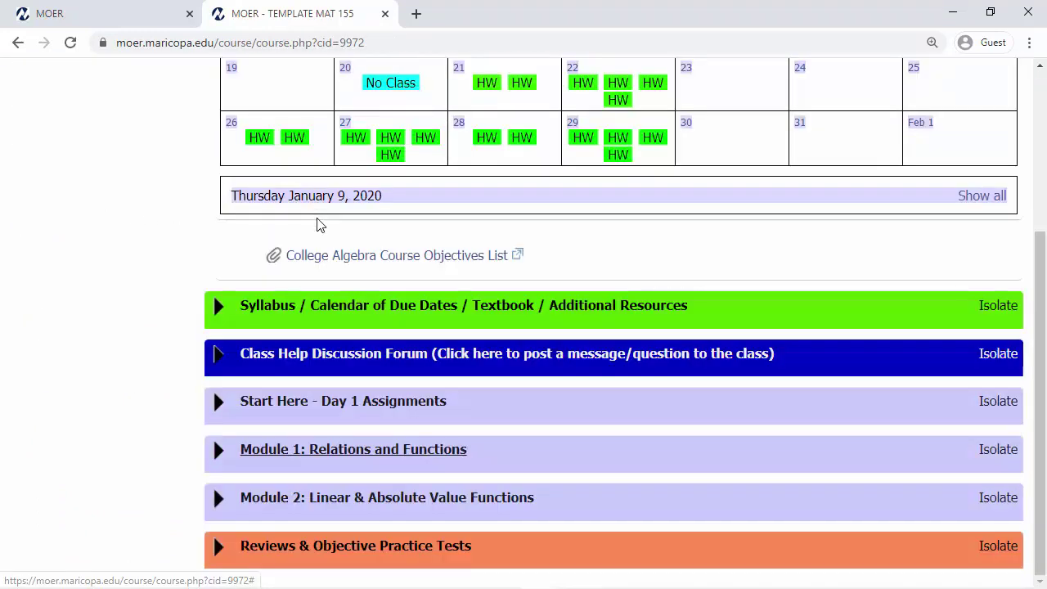
click(322, 457)
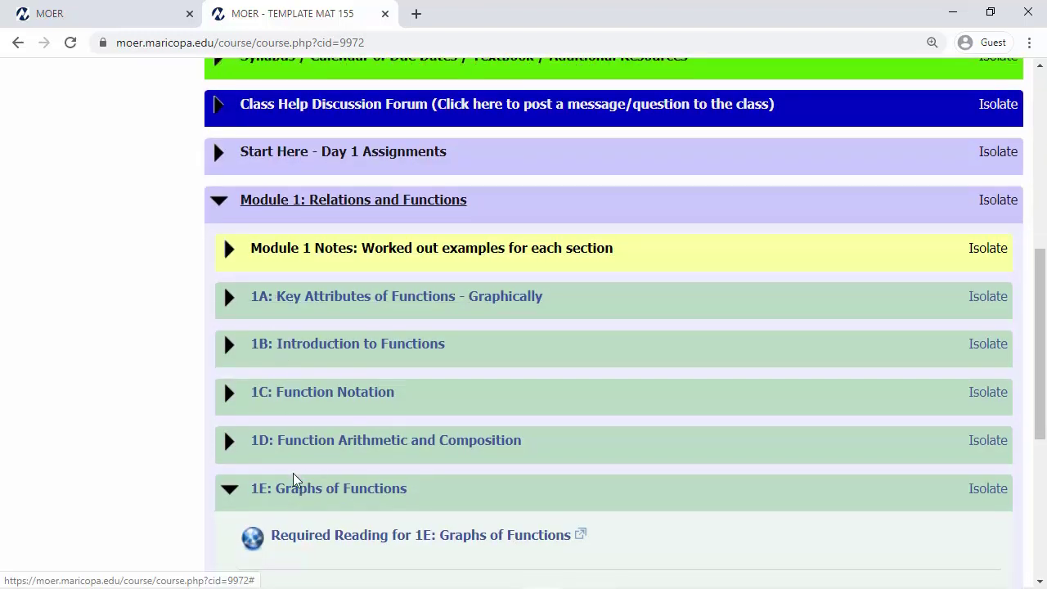
scroll(294, 478, down, 4)
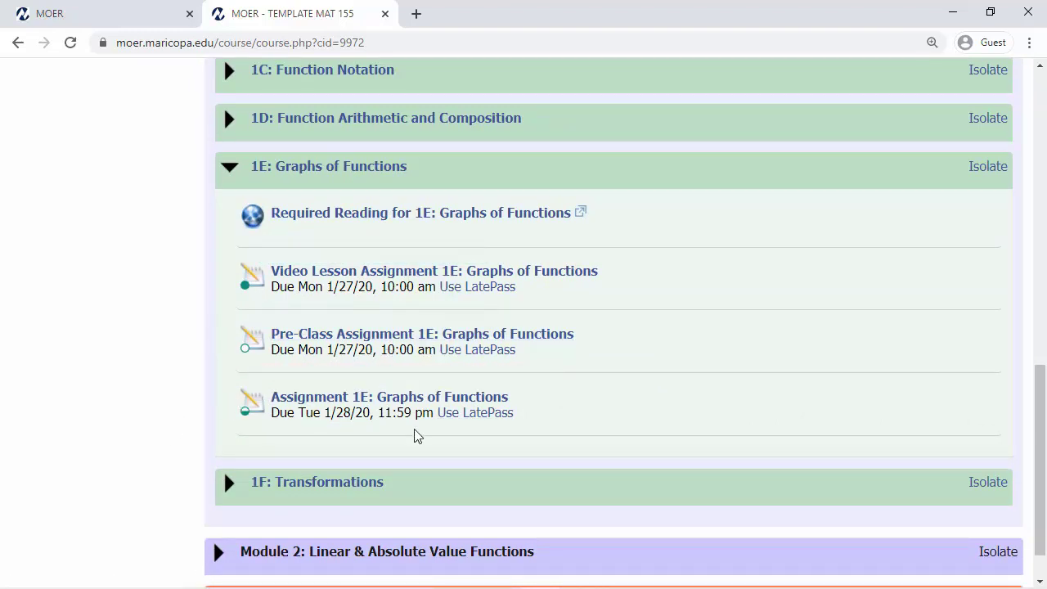
click(338, 168)
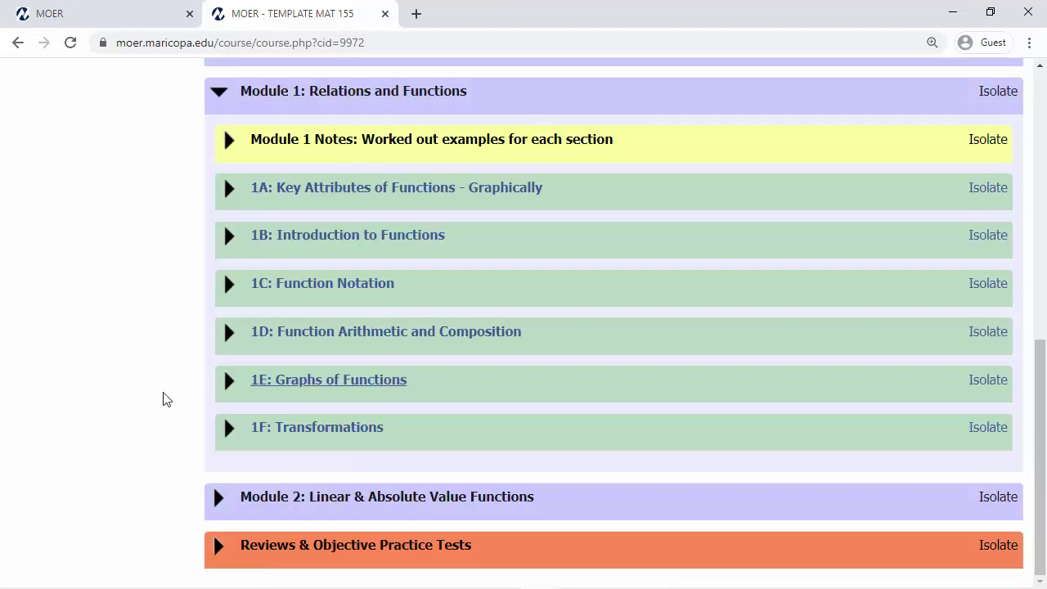
- Expand Reviews & Objective Practice Tests along with its online review assignments and its practice tests by individual objective
click(319, 552)
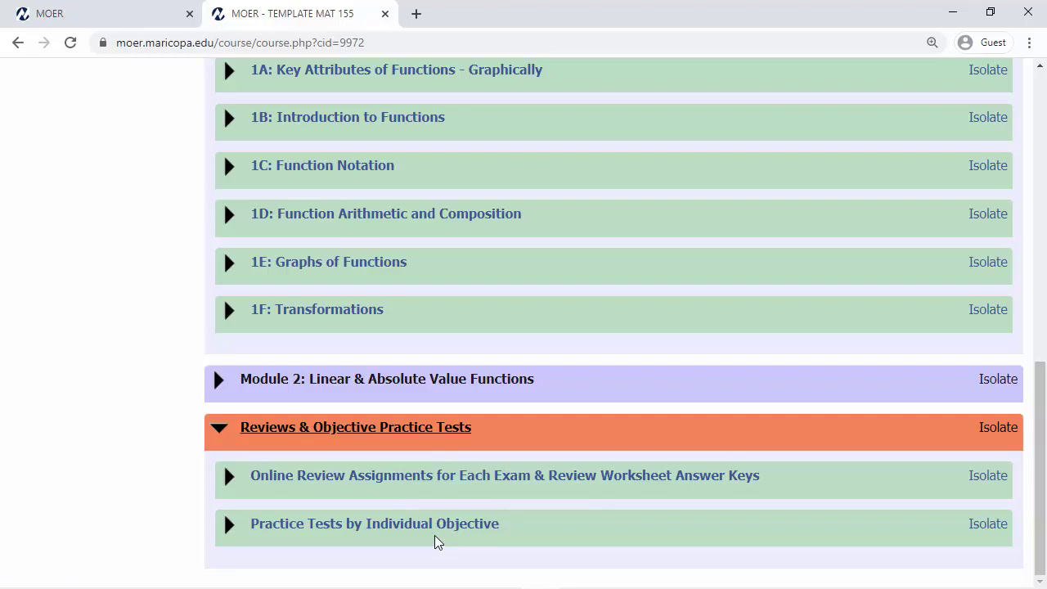
click(421, 478)
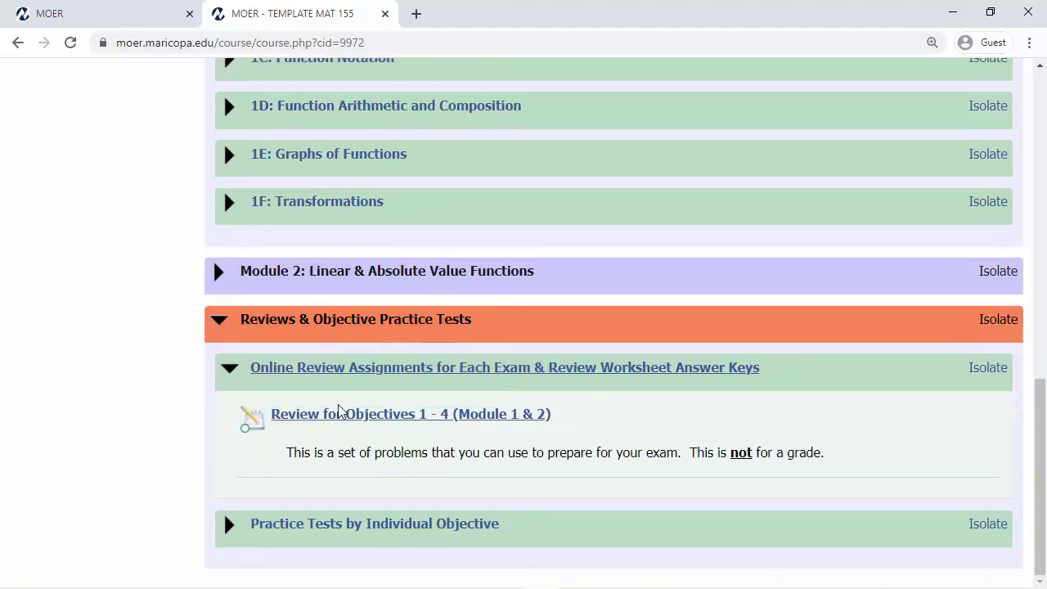
click(460, 523)
scroll(458, 412, down, 3)
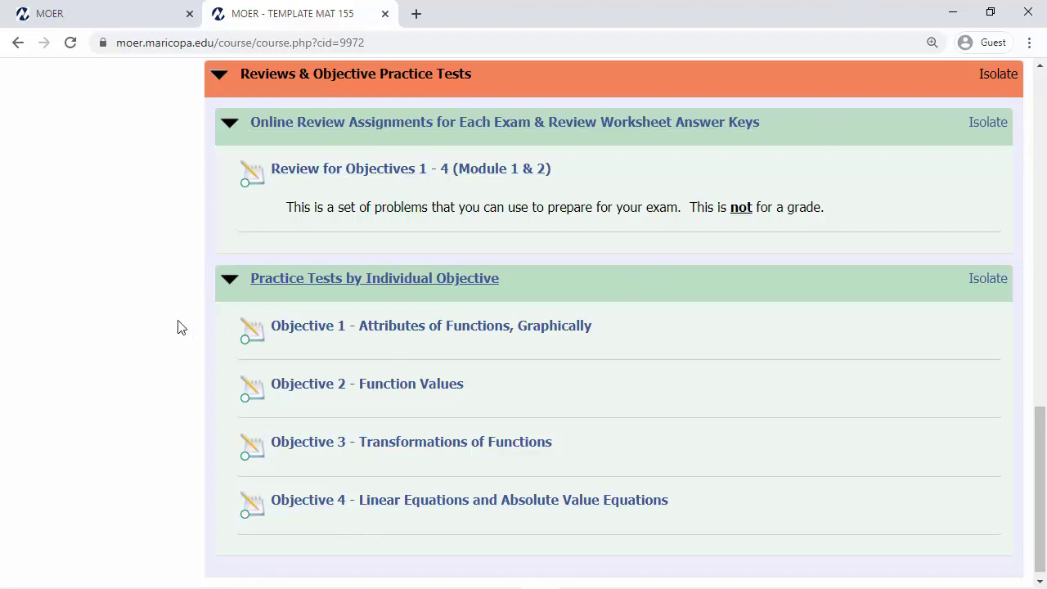
scroll(96, 363, up, 1)
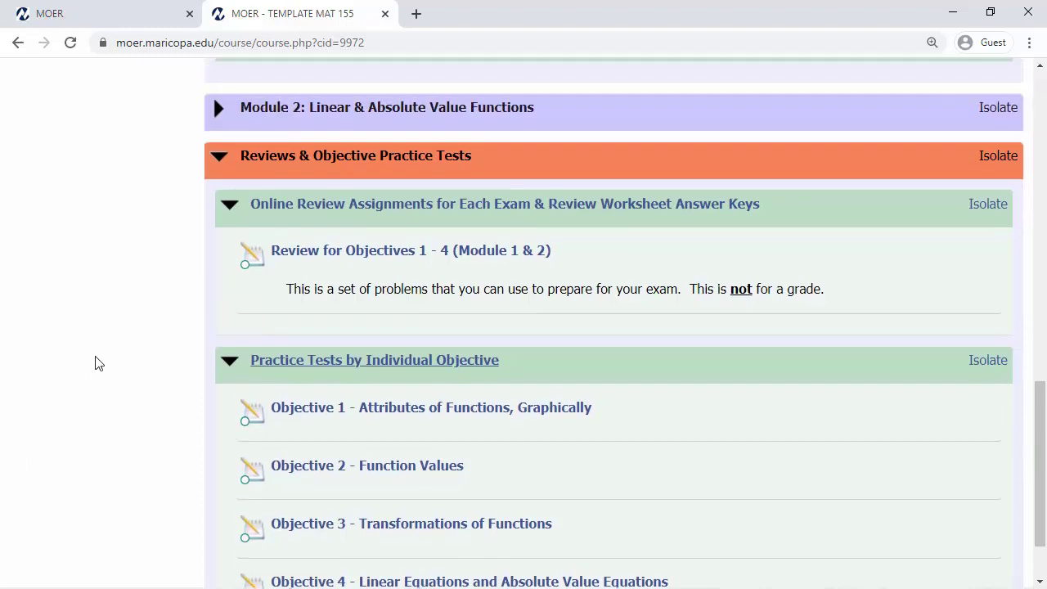
- Open the course gradebook and review the assignment grades, possible points, due dates and weighted totals
scroll(133, 409, up, 20)
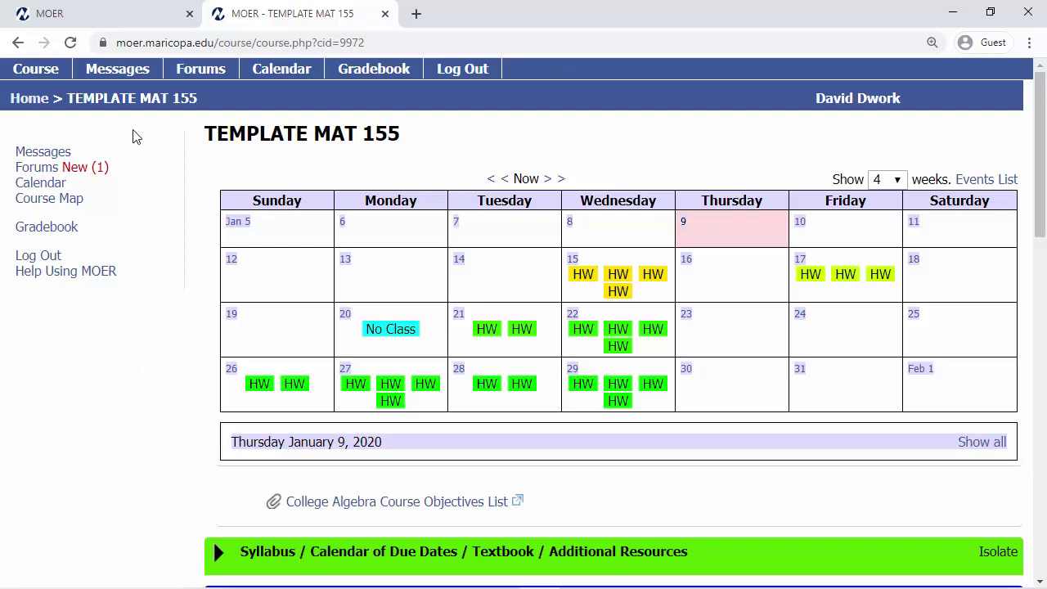
click(49, 230)
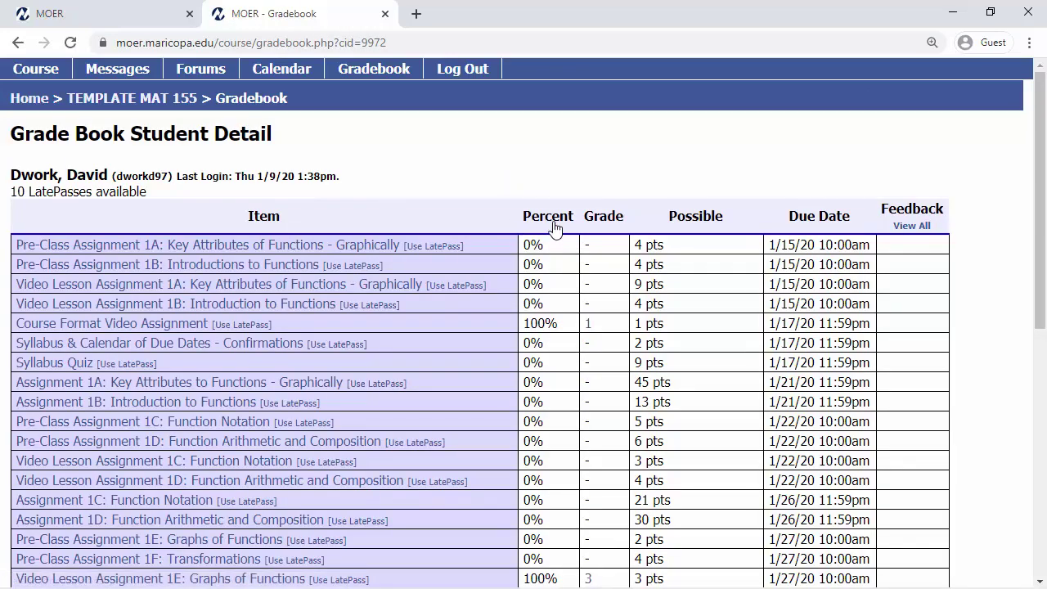
scroll(555, 227, down, 7)
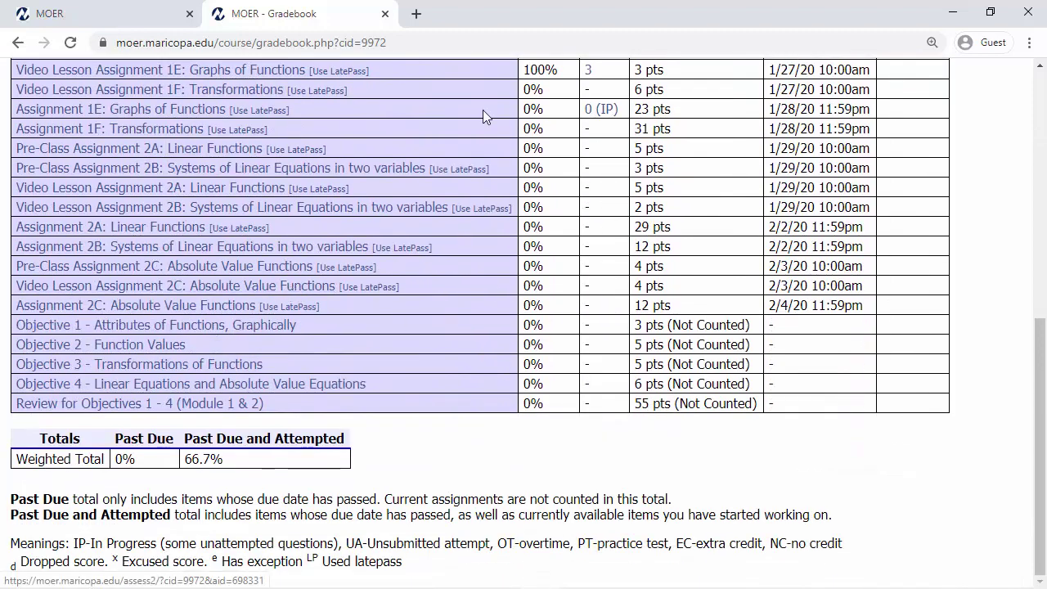
scroll(319, 458, up, 2)
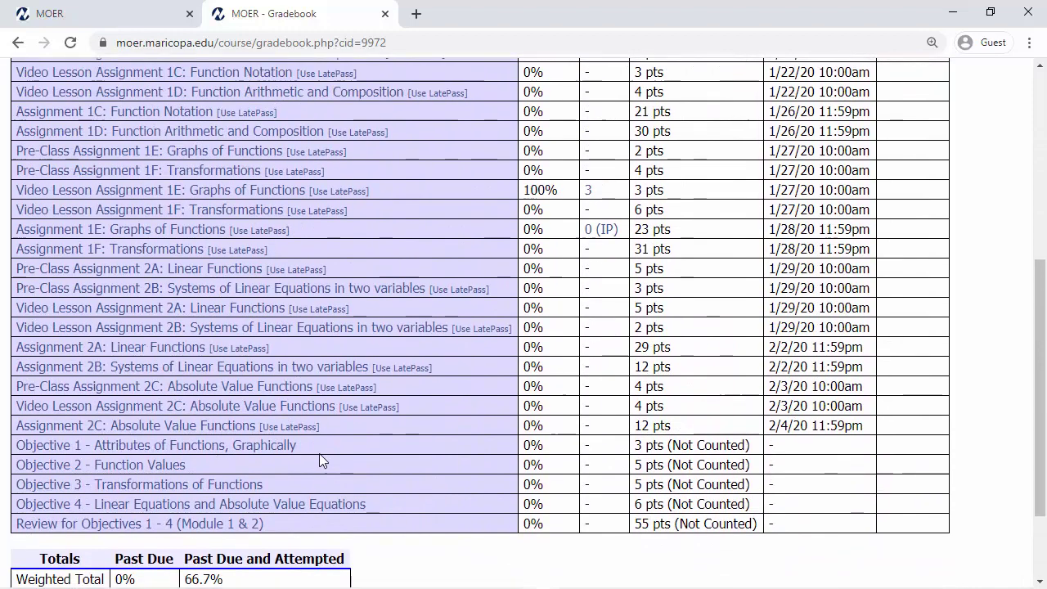
scroll(319, 461, up, 5)
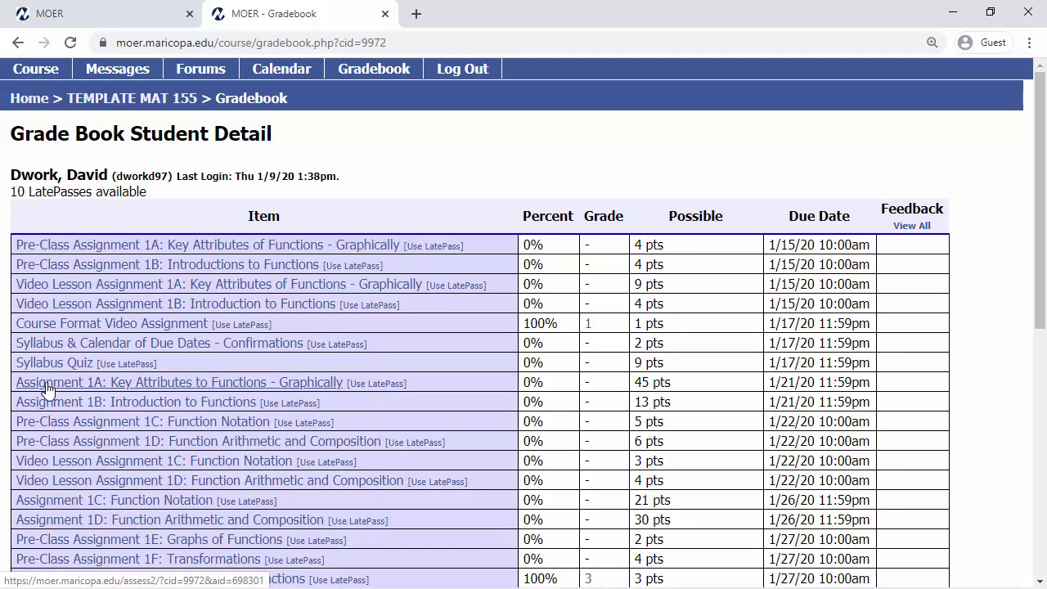
- View Assignment 1A's start page from the gradebook and try to use a LatePass on it, returning to the gradebook each time
click(177, 383)
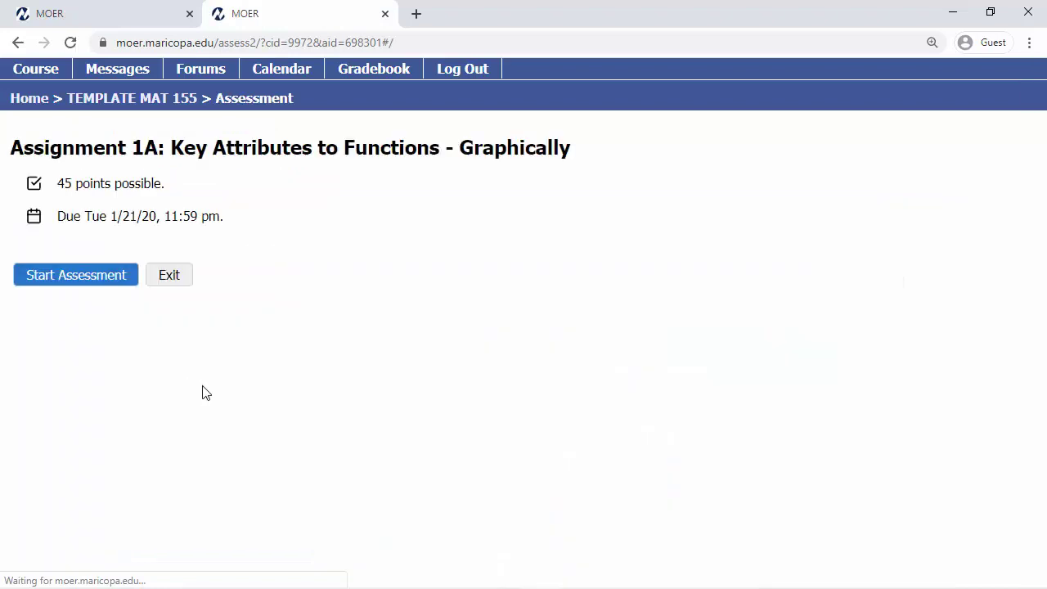
click(18, 42)
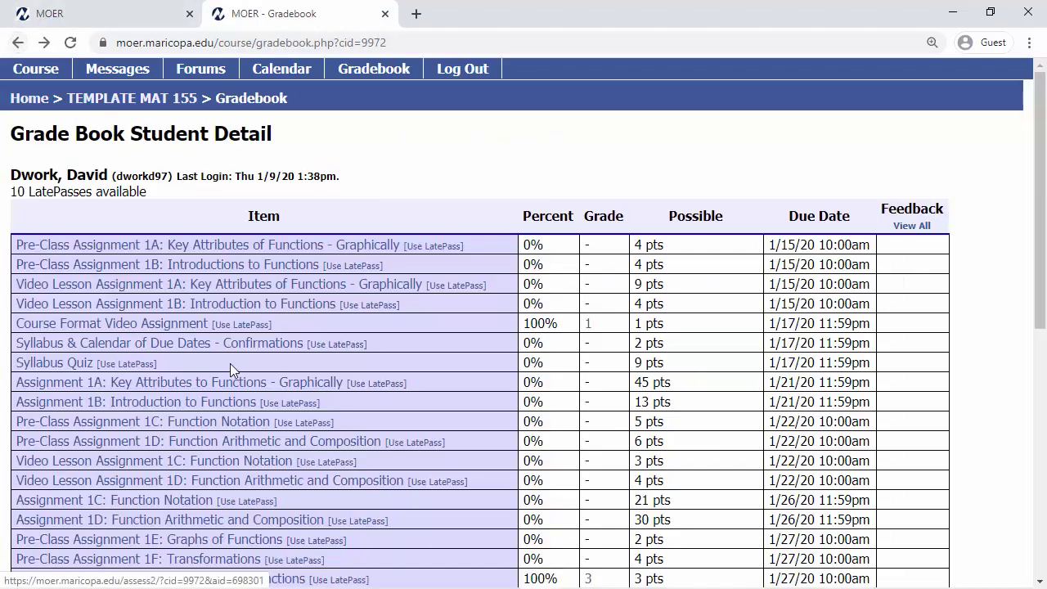
click(377, 383)
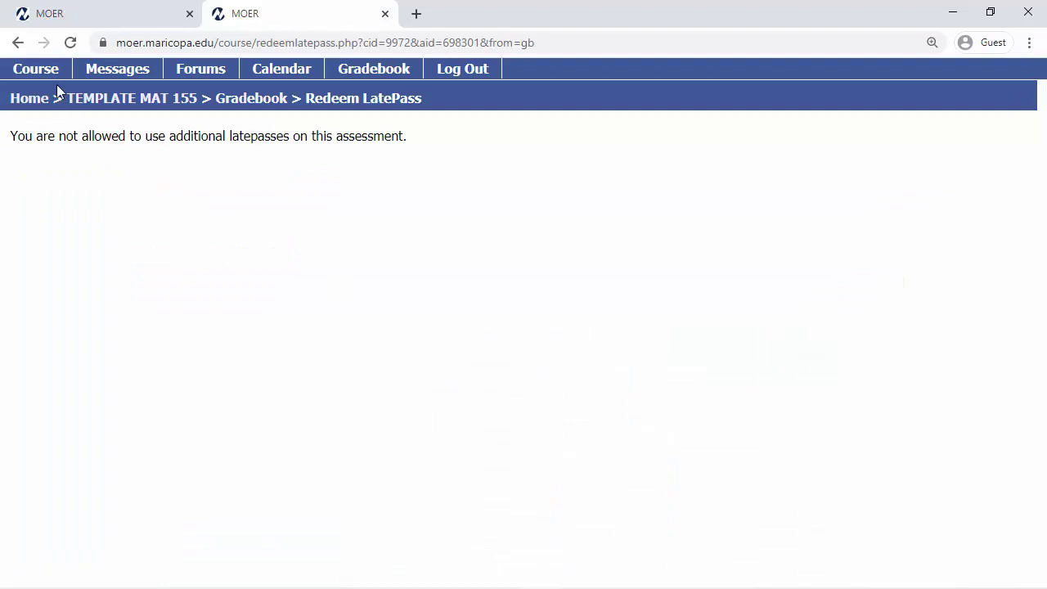
click(18, 43)
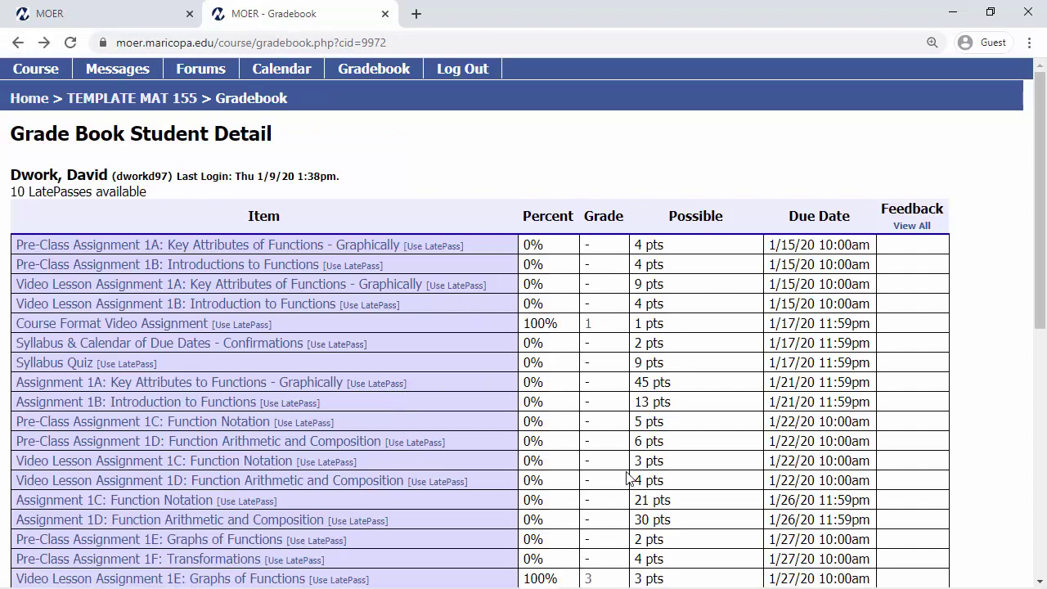
- Redeem a LatePass for Assignment 1E: Graphs of Functions from the gradebook and check its due date
scroll(615, 411, down, 2)
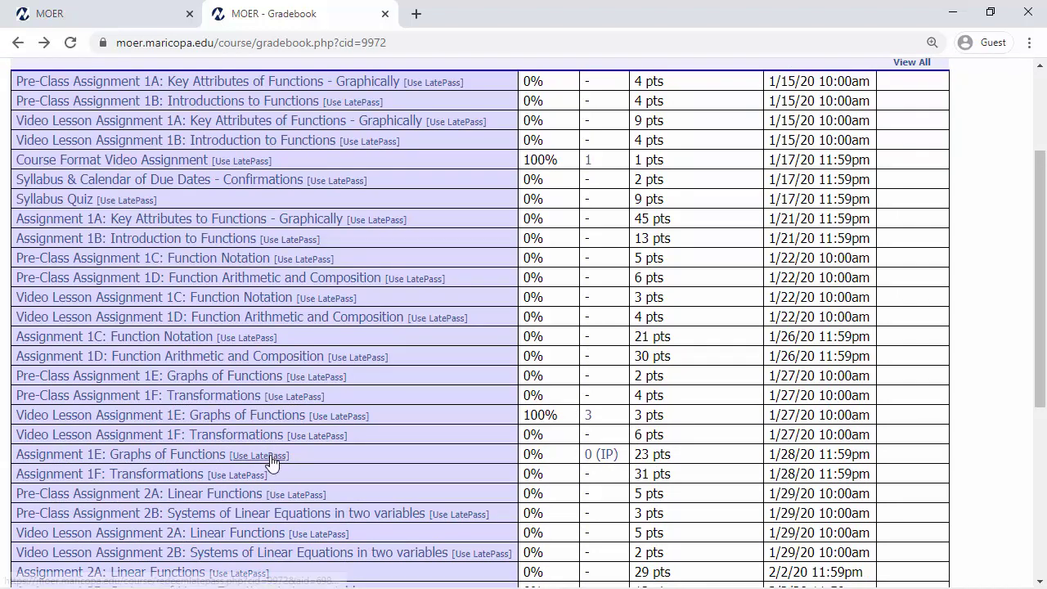
click(271, 463)
click(98, 302)
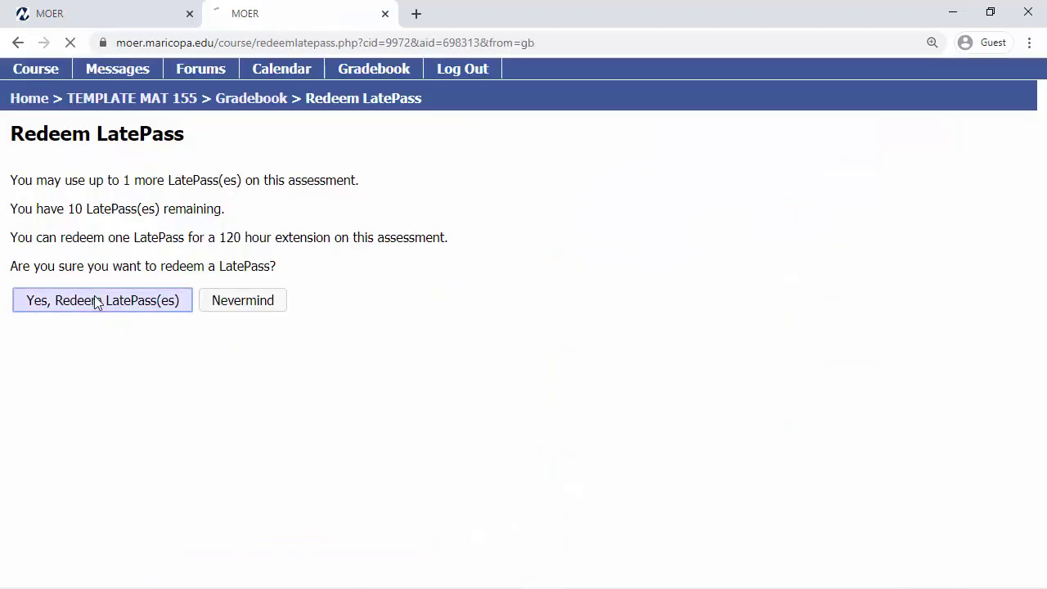
scroll(229, 360, down, 4)
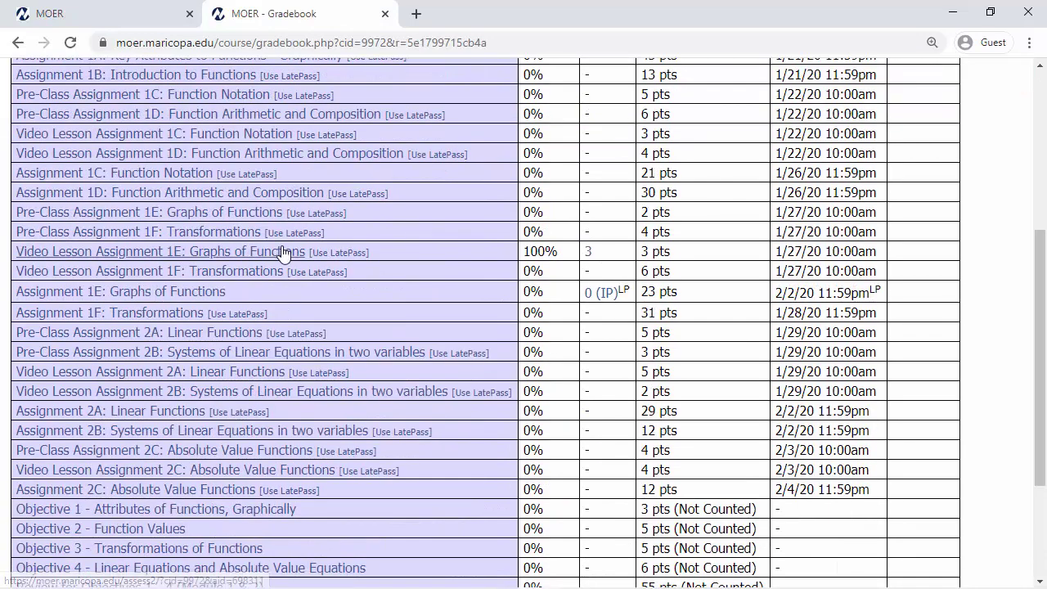
- View the attempt details for Assignment 1E: Graphs of Functions from its gradebook score, check Question 1, and return to the gradebook
scroll(498, 254, down, 1)
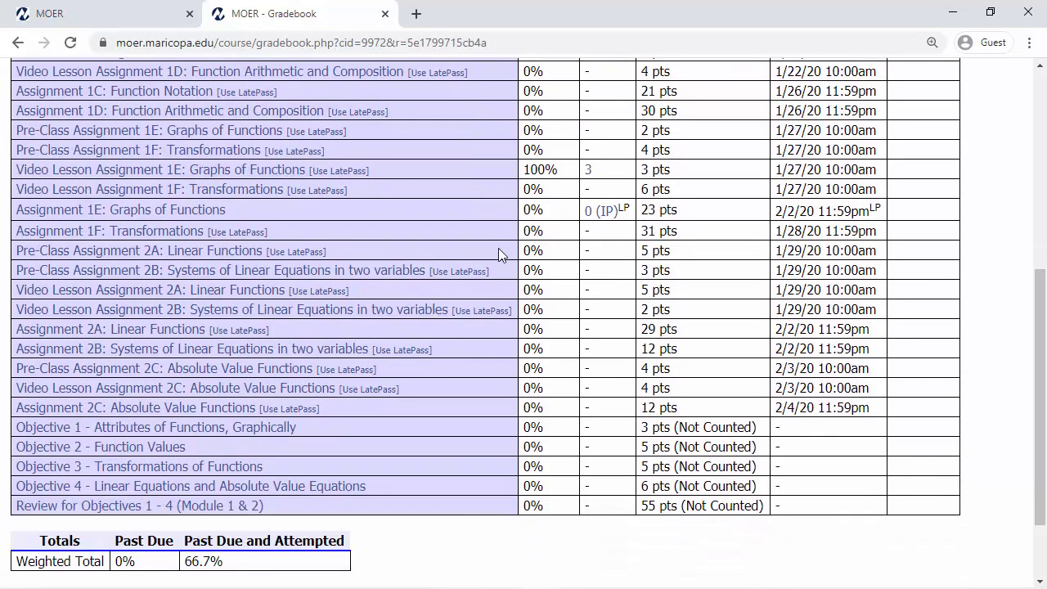
scroll(500, 254, up, 1)
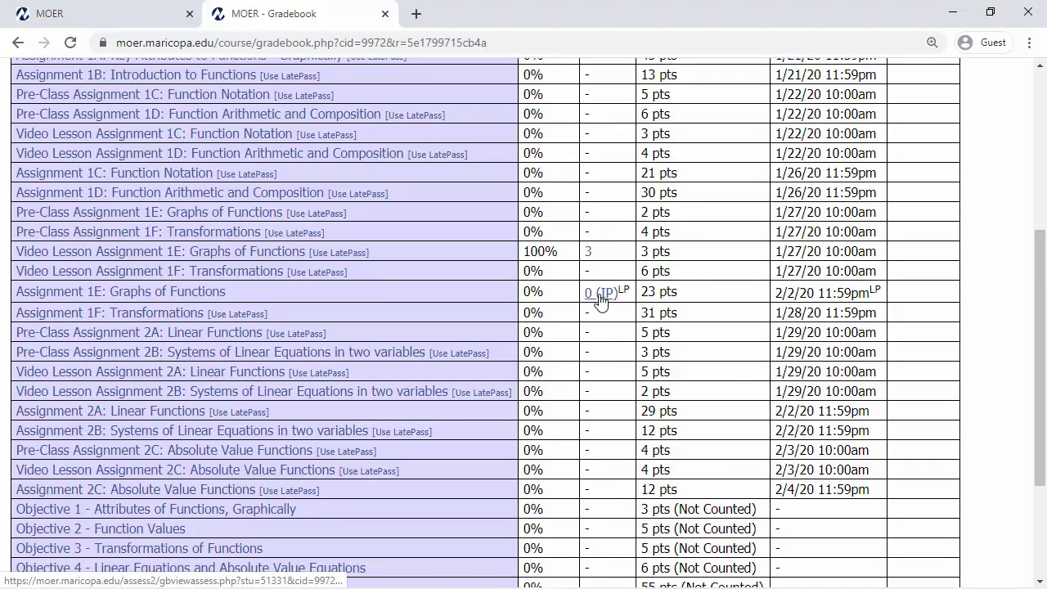
click(599, 298)
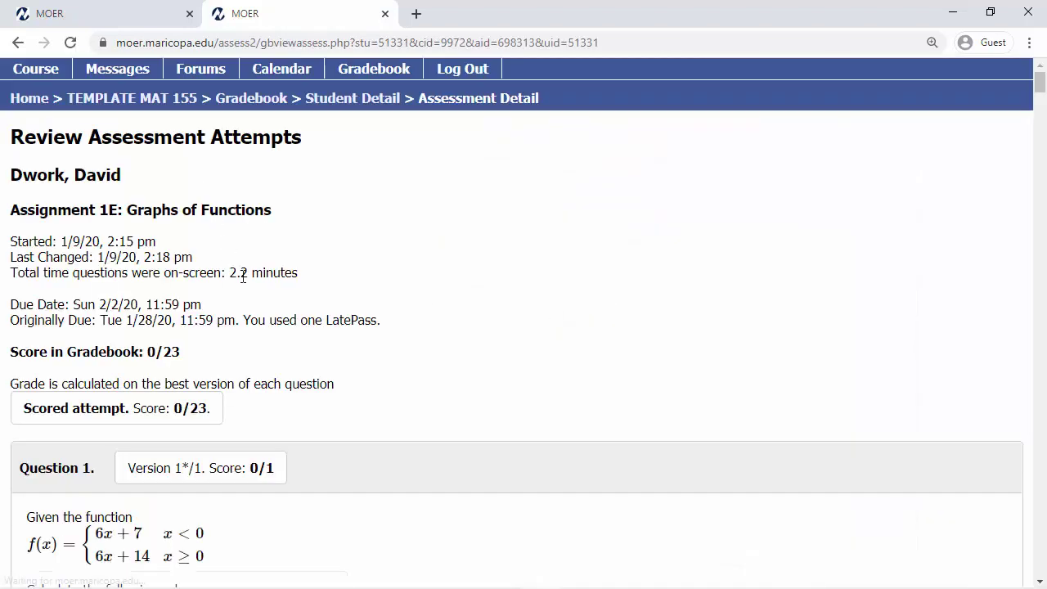
scroll(411, 325, down, 2)
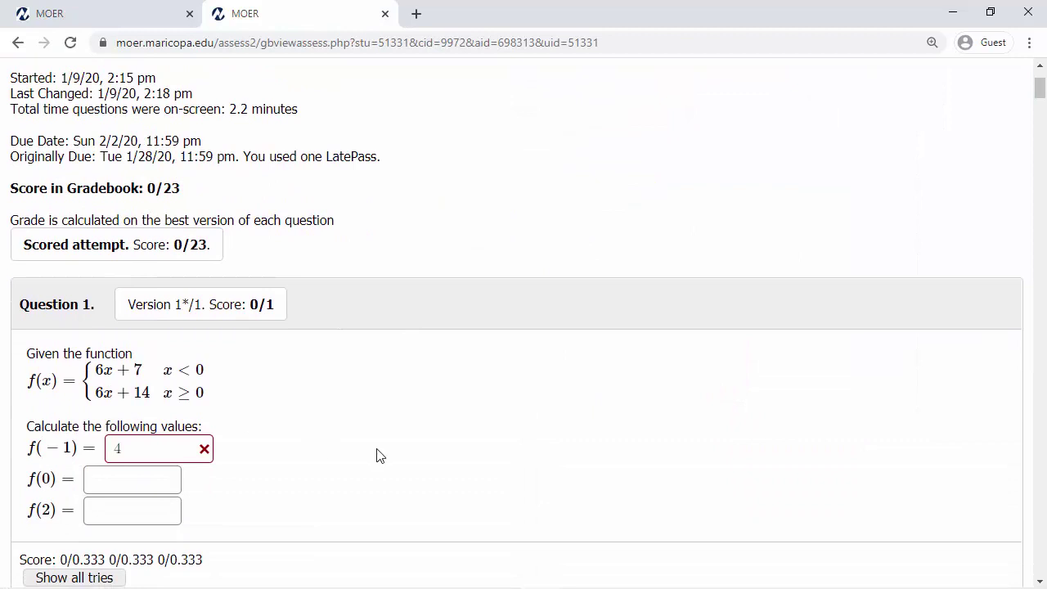
scroll(381, 457, down, 1)
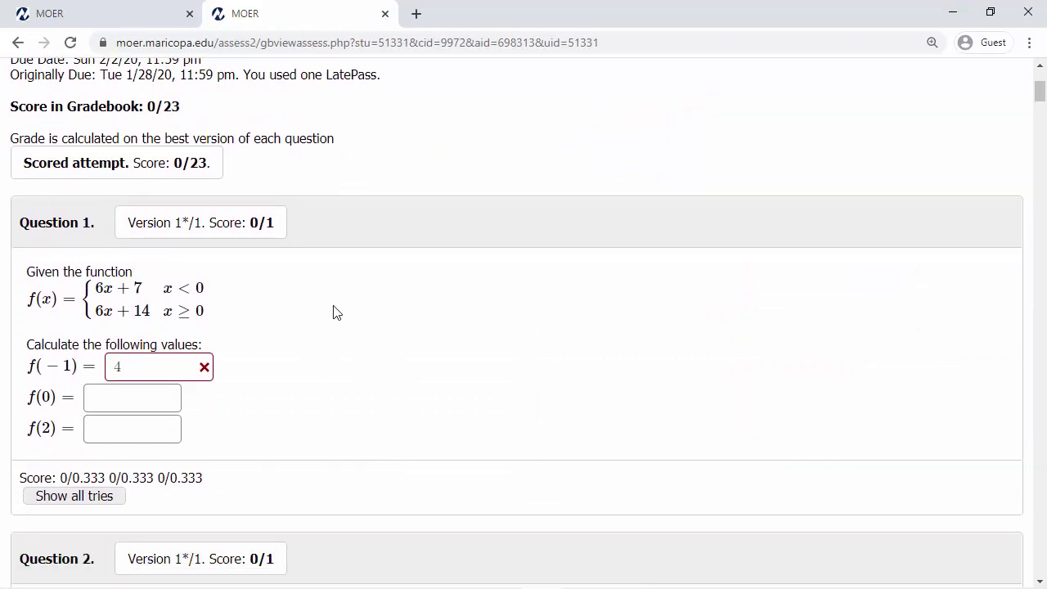
click(17, 42)
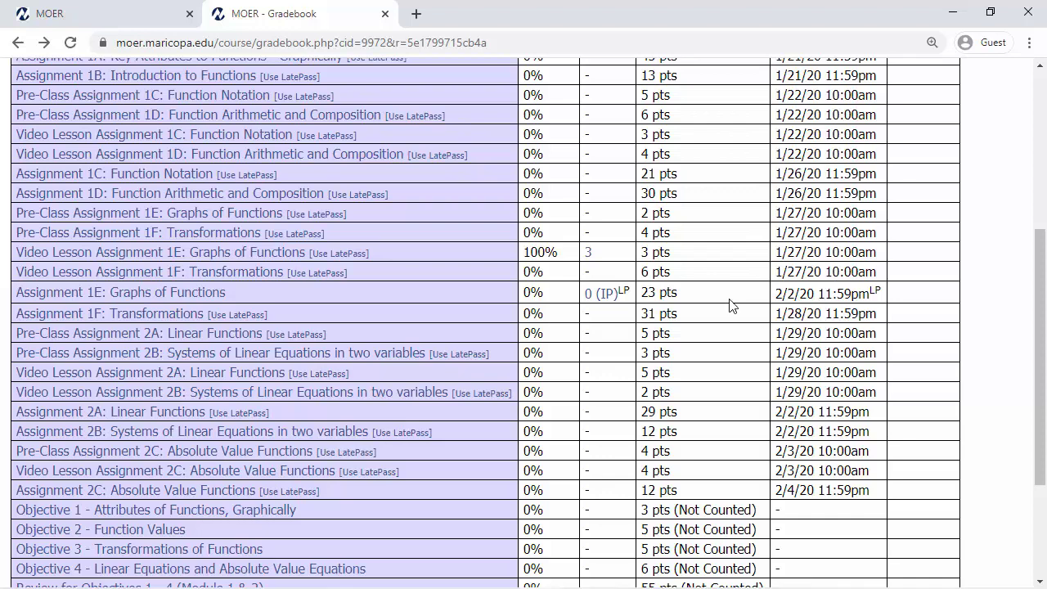
- Review the remaining gradebook items, weighted totals and abbreviation meanings, and return to the TEMPLATE MAT 155 course page
scroll(736, 305, down, 3)
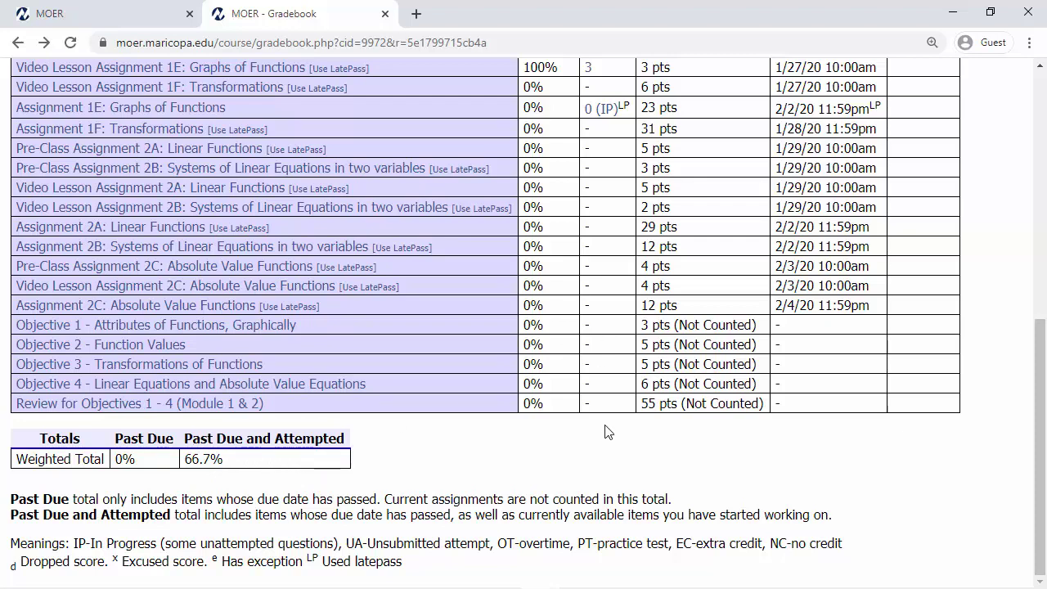
scroll(605, 431, up, 3)
scroll(164, 389, down, 2)
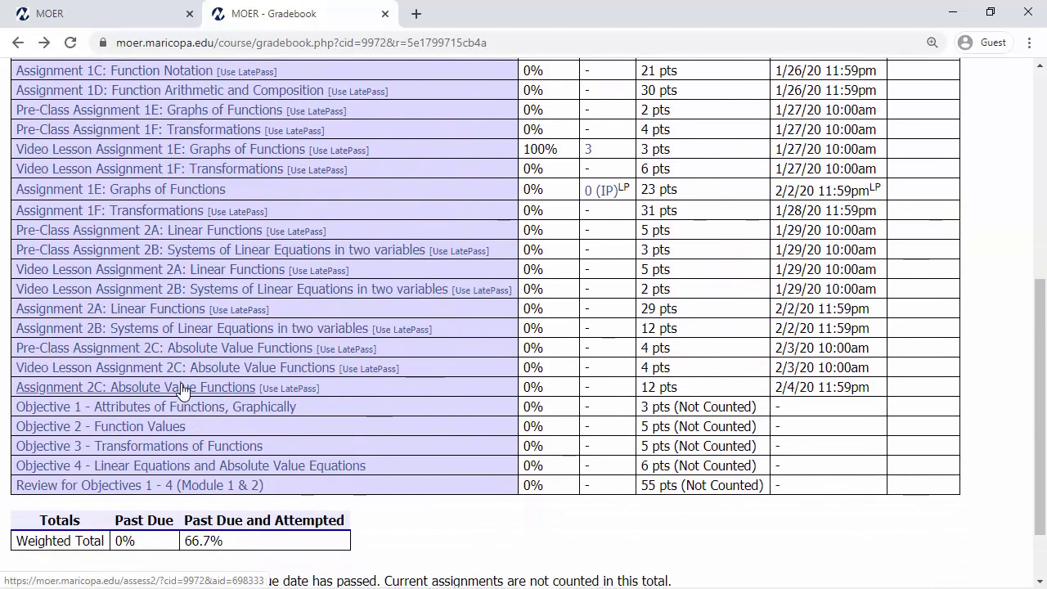
scroll(333, 359, up, 1)
scroll(331, 354, up, 5)
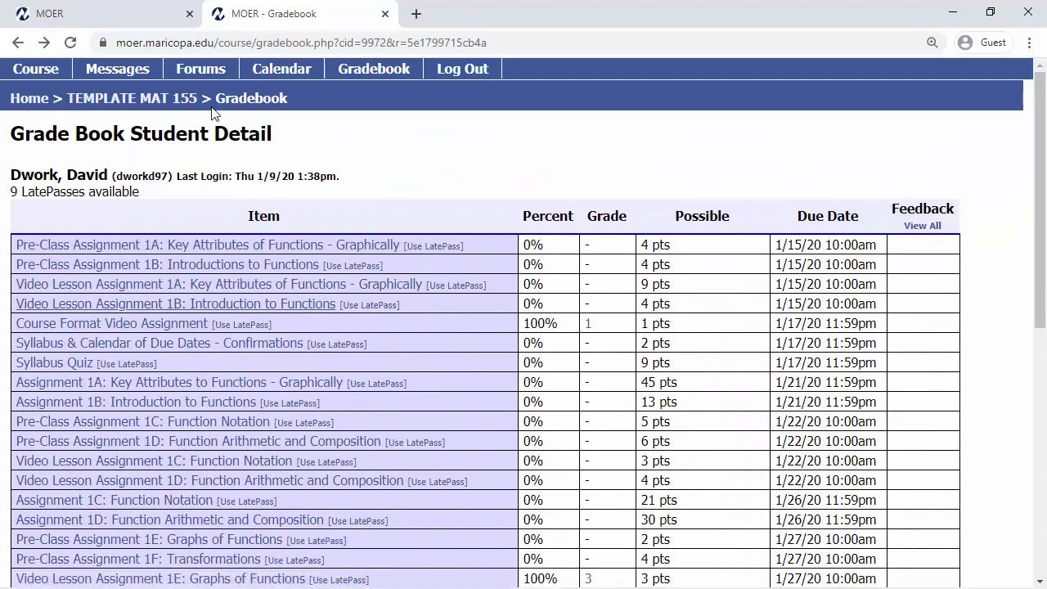
click(136, 99)
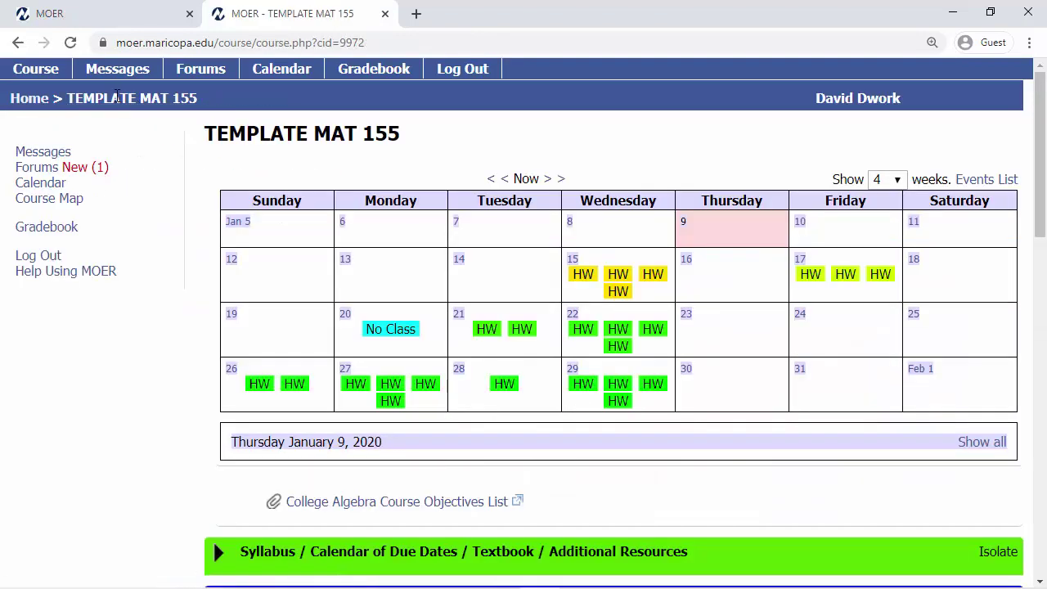